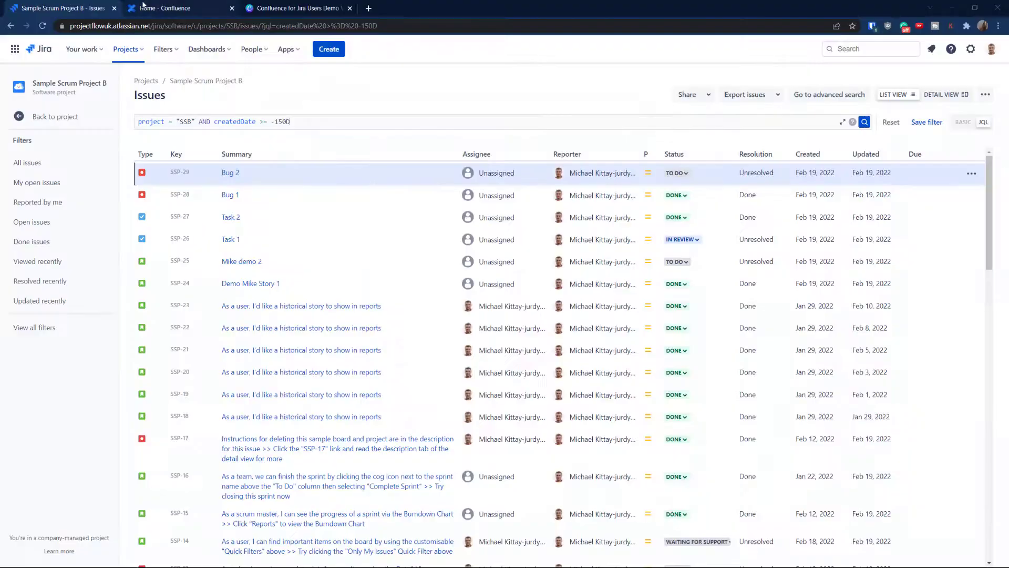
Step: Go to the Confluence home page and open the product switcher listing Jira, Confluence and Bitbucket
click(143, 6)
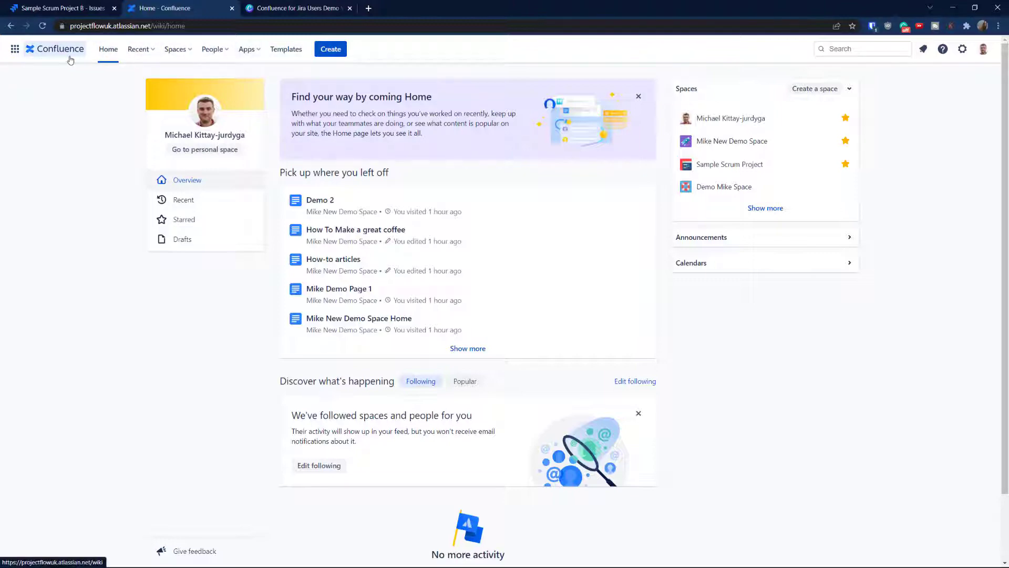
click(15, 49)
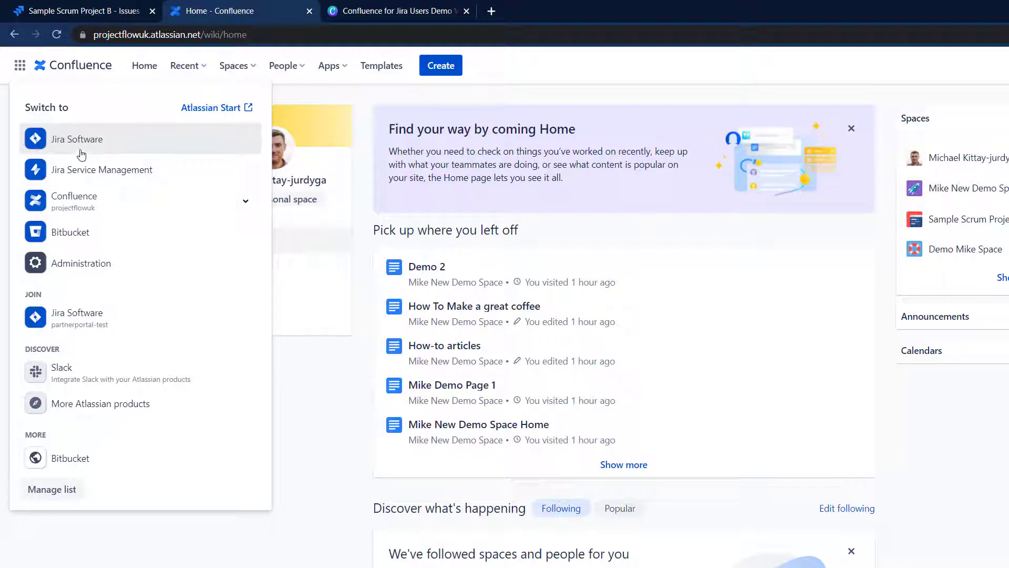
click(82, 155)
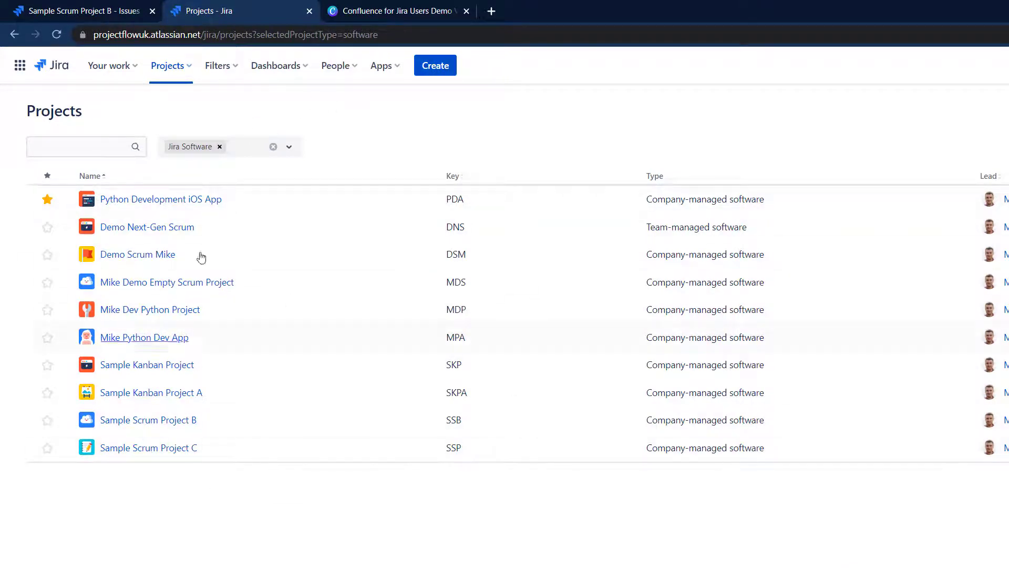
click(21, 65)
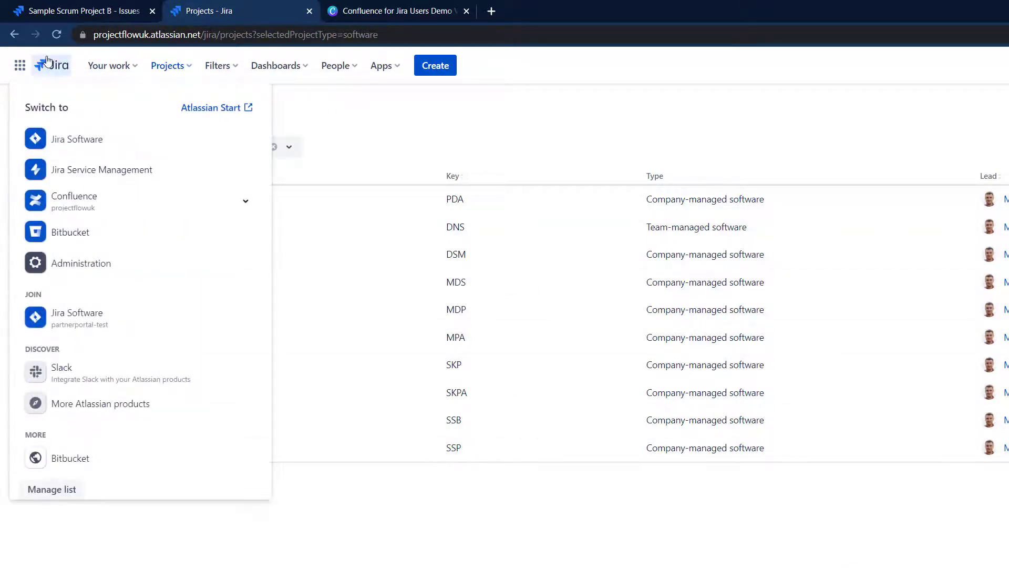
click(85, 209)
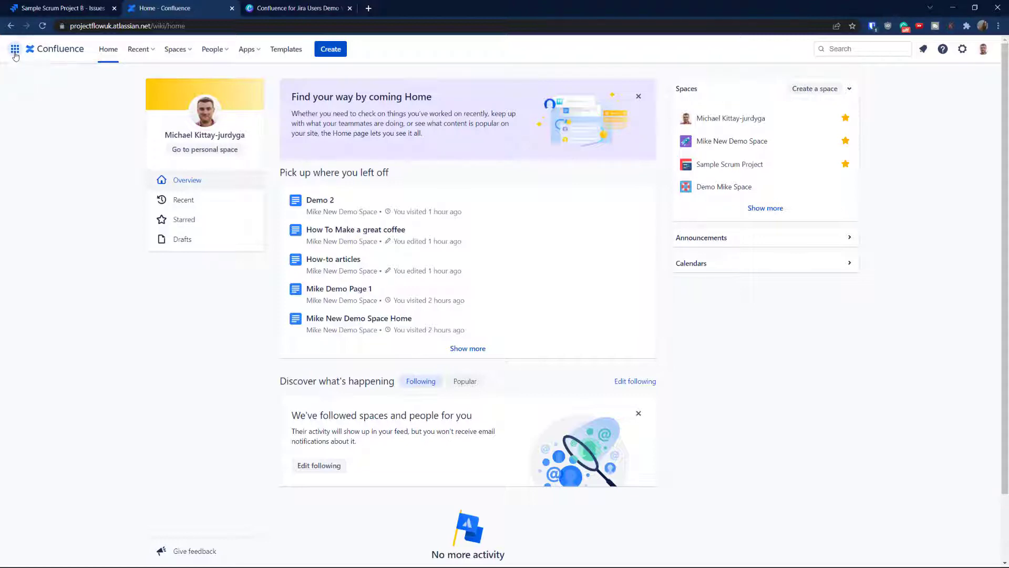
click(15, 52)
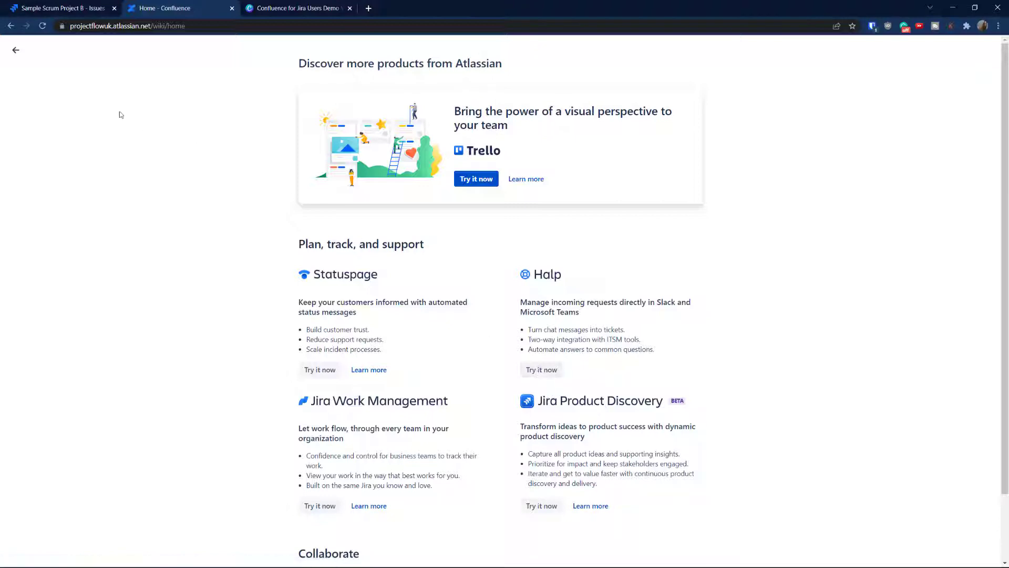
click(16, 56)
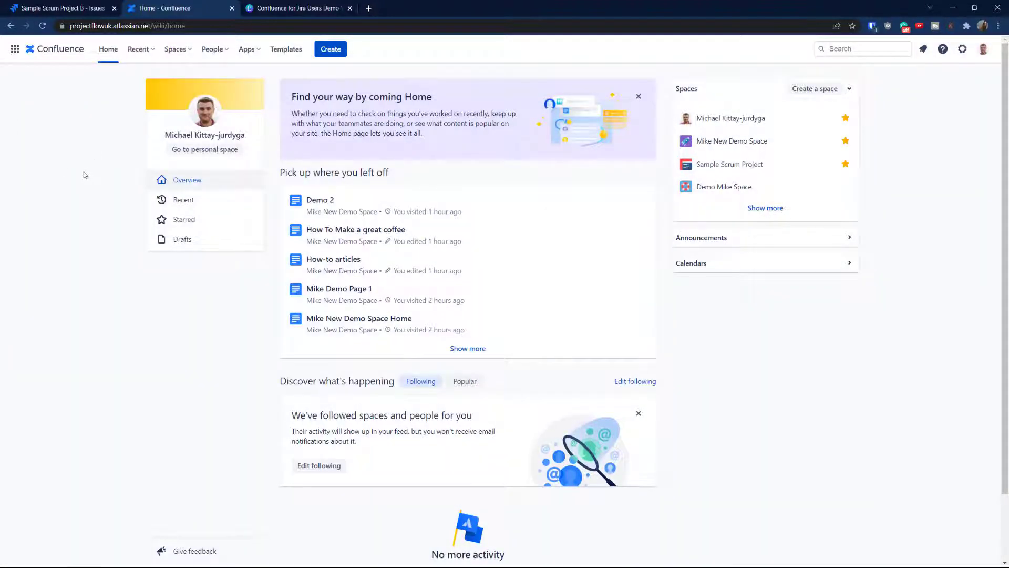
Step: Go to the demo space's list of all pages
click(176, 49)
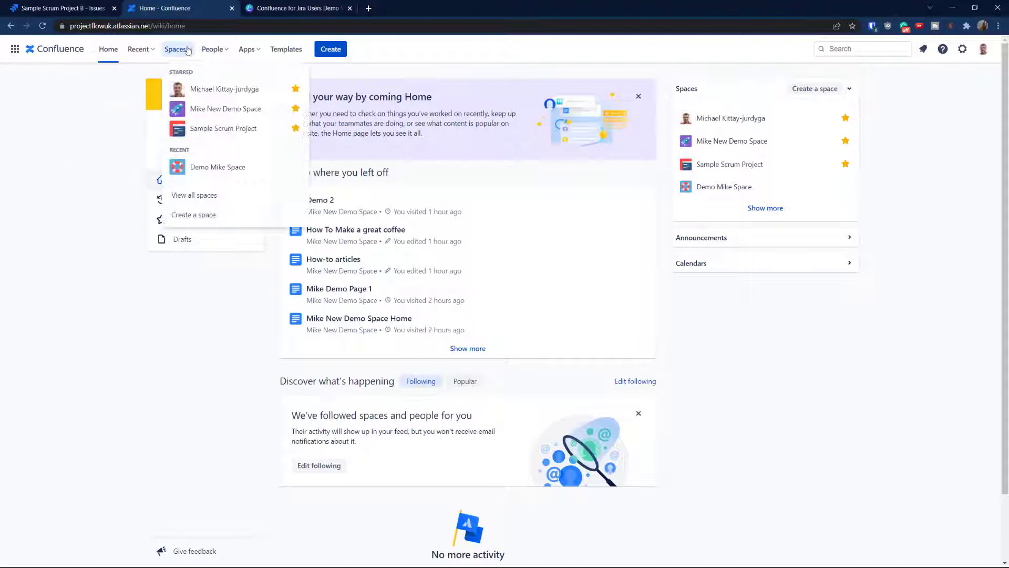
click(220, 111)
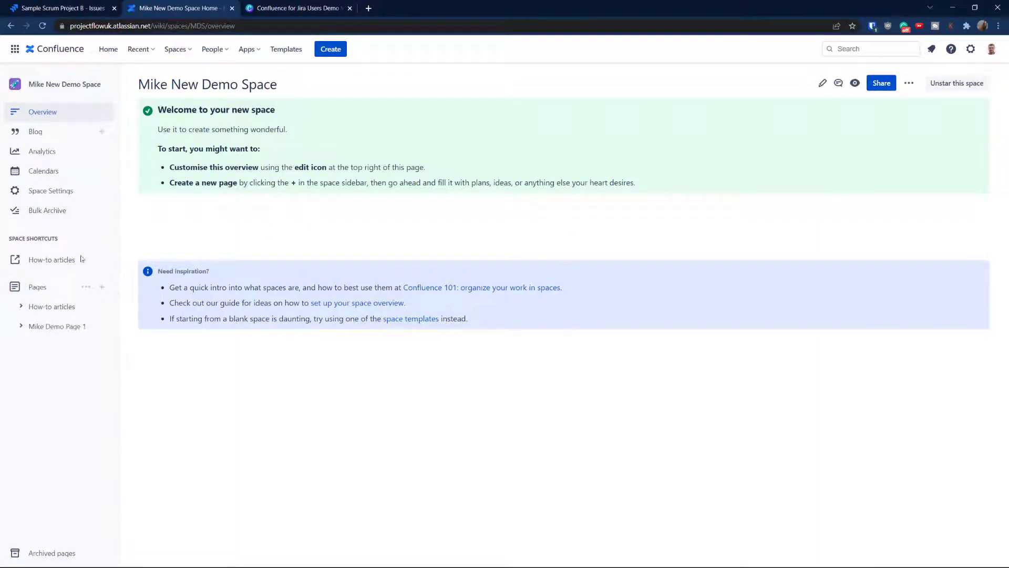
click(38, 287)
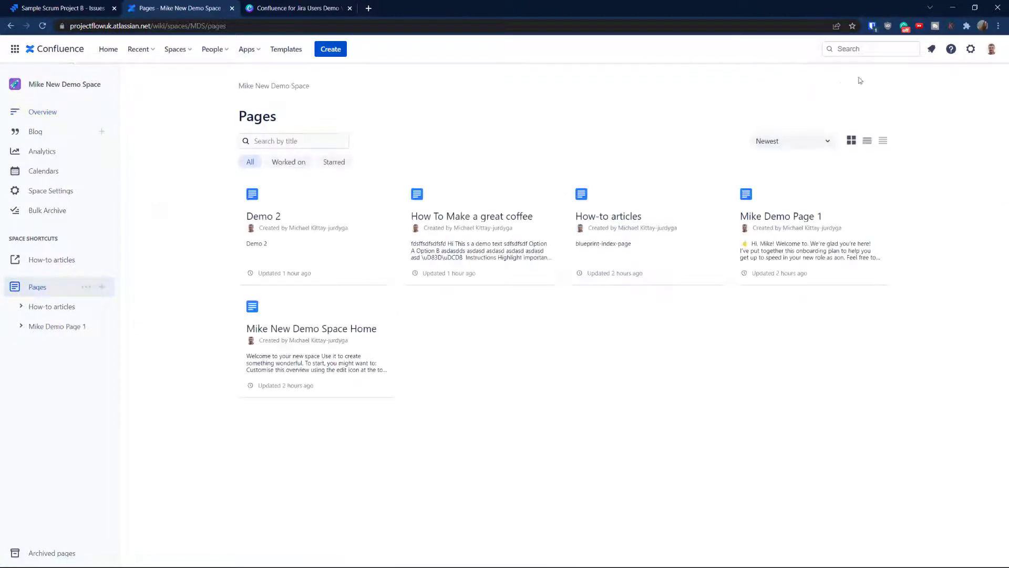
Step: Create a new page titled 'Demo Filter from Jira' with body text 'Some Text'
click(331, 50)
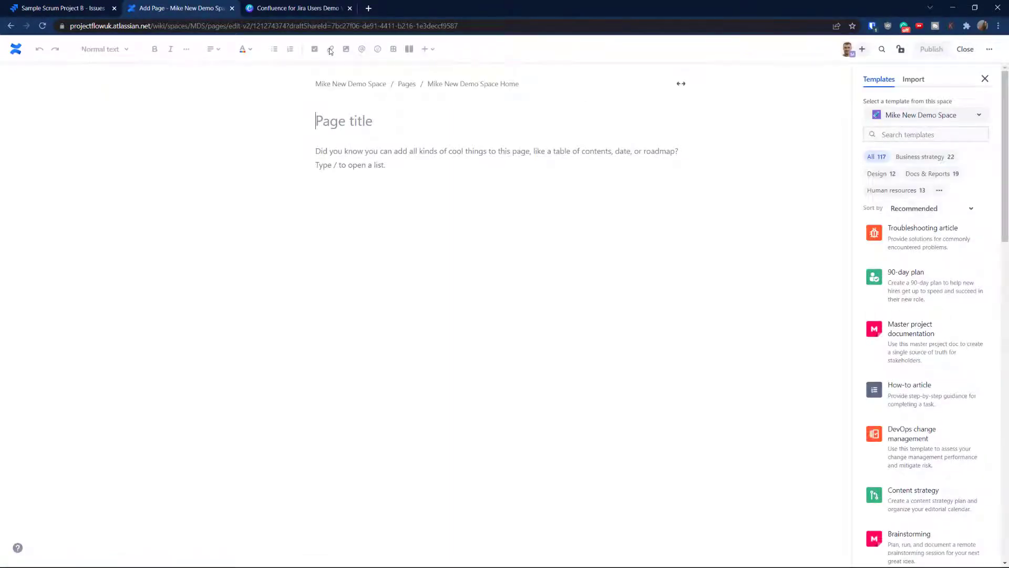
text(Demo F)
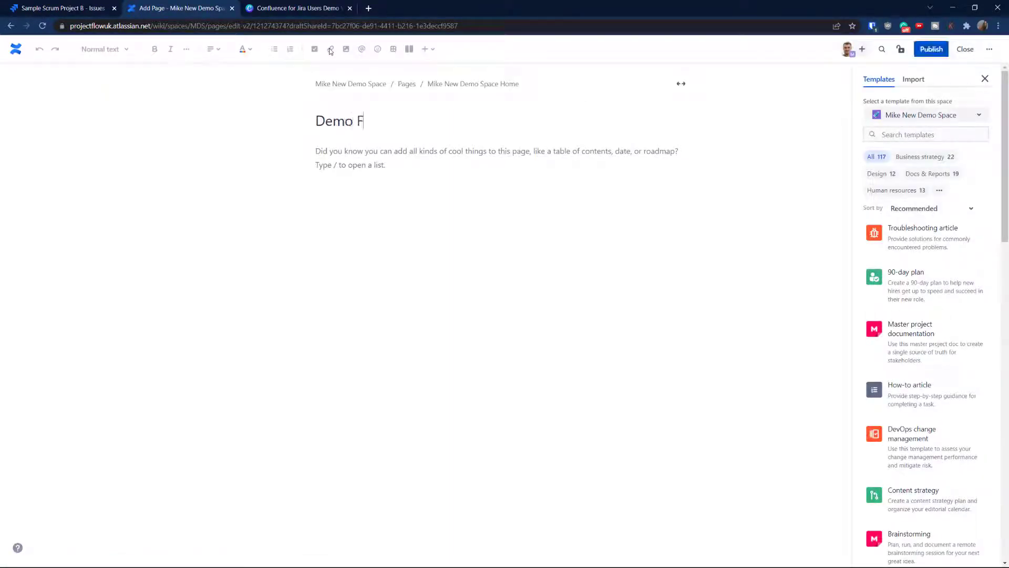
text(ui)
key(BackSpace)
key(BackSpace)
text(ilter )
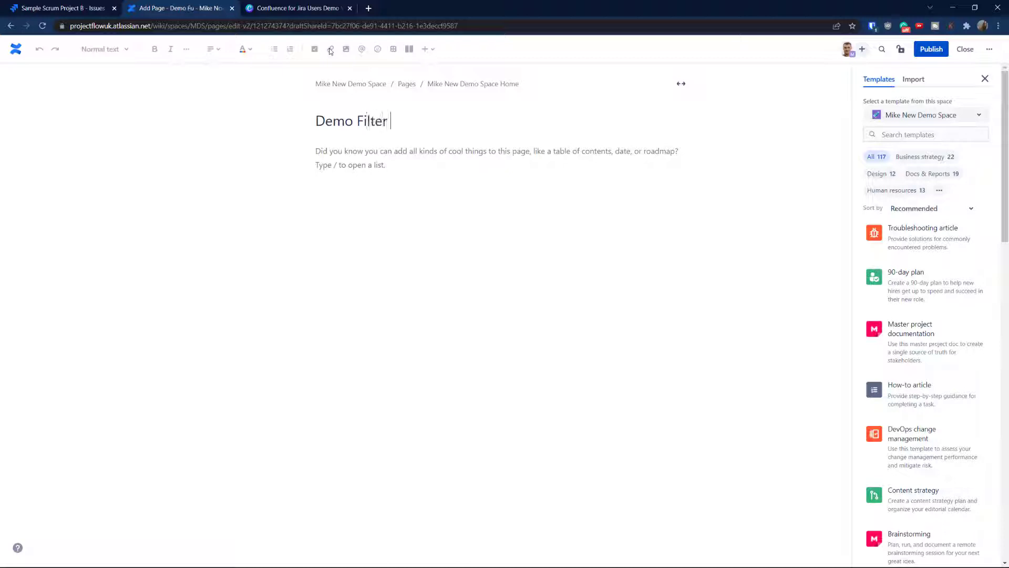
text(from Jira)
key(Return)
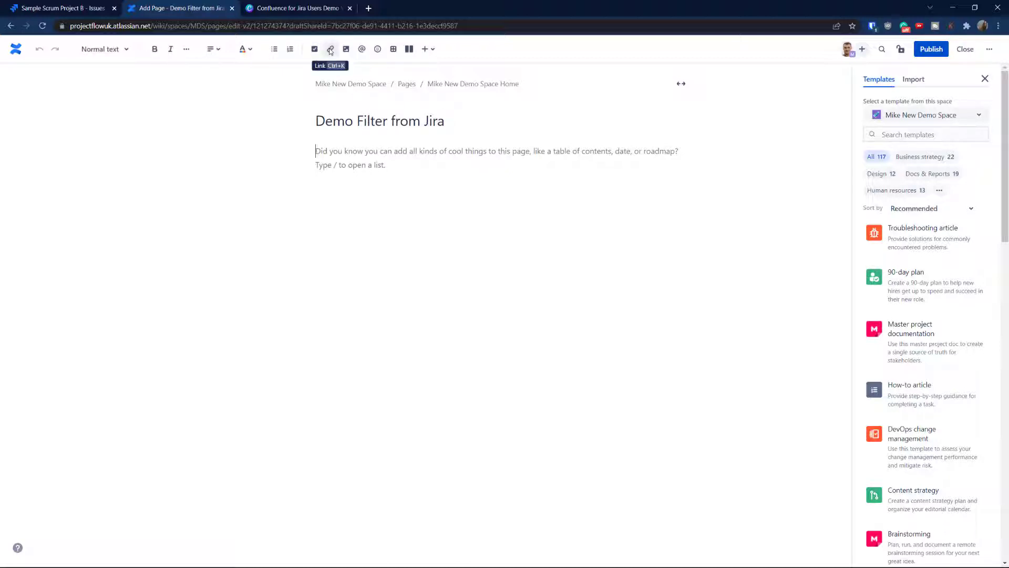
text(Some Text)
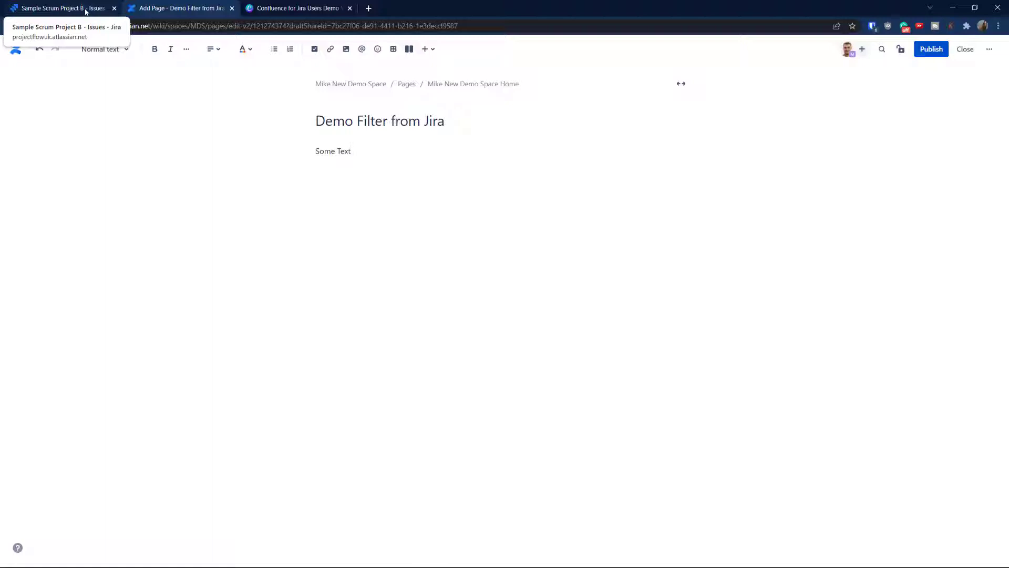
Step: Open Sample Scrum Project B's issues in Jira and start editing its createdDate >= -150D query
click(85, 12)
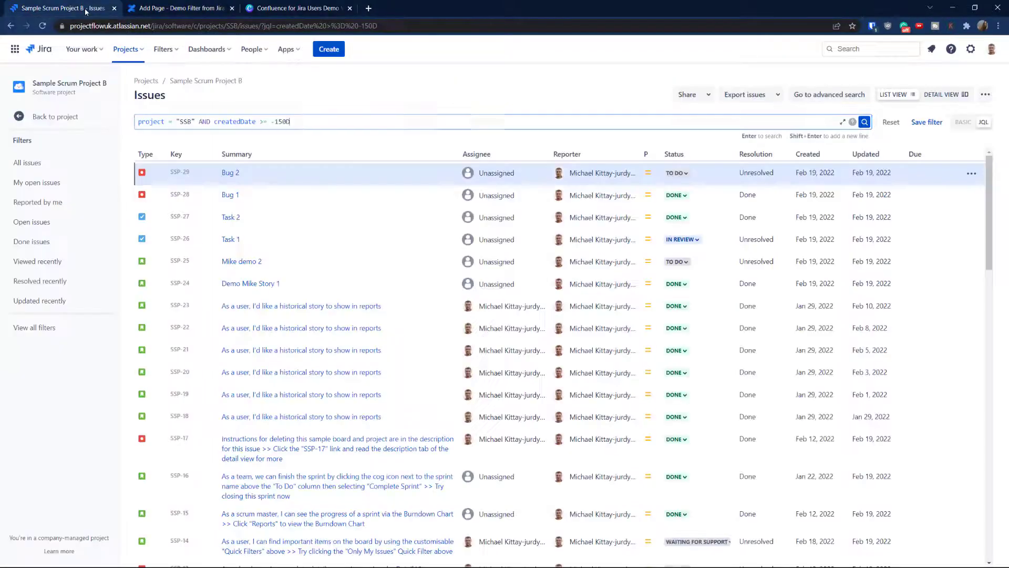
click(127, 51)
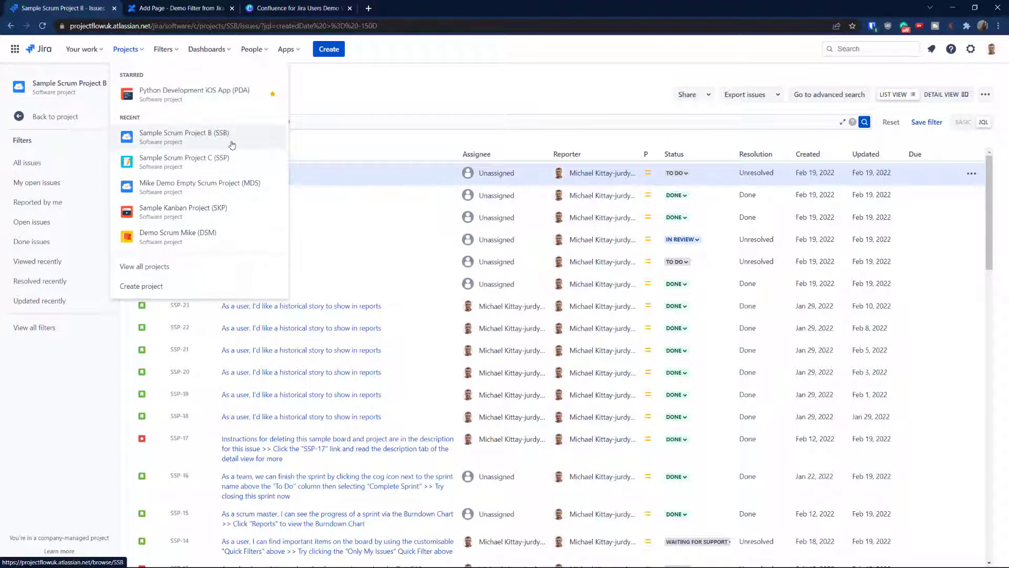
click(41, 120)
click(32, 239)
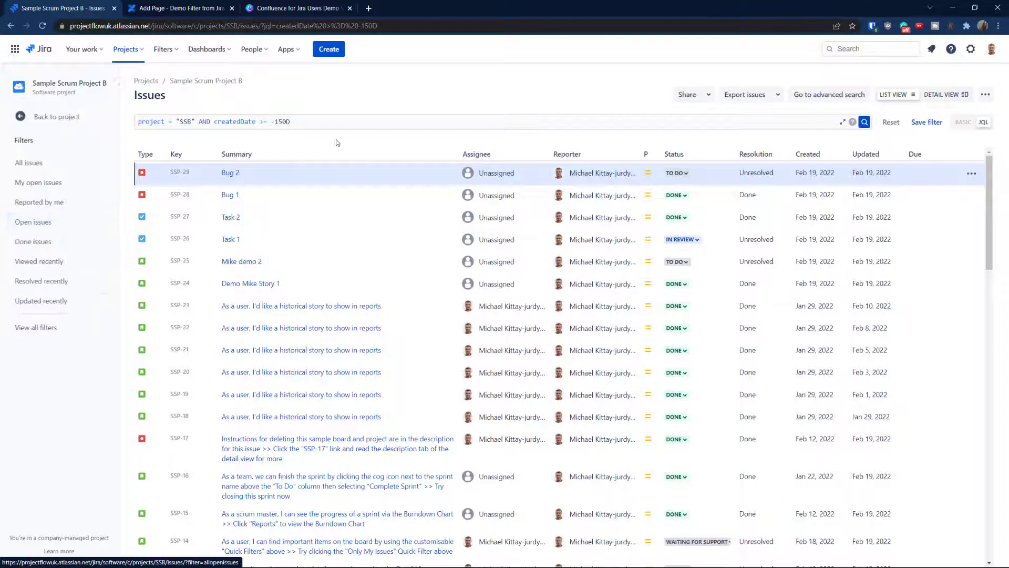
click(319, 123)
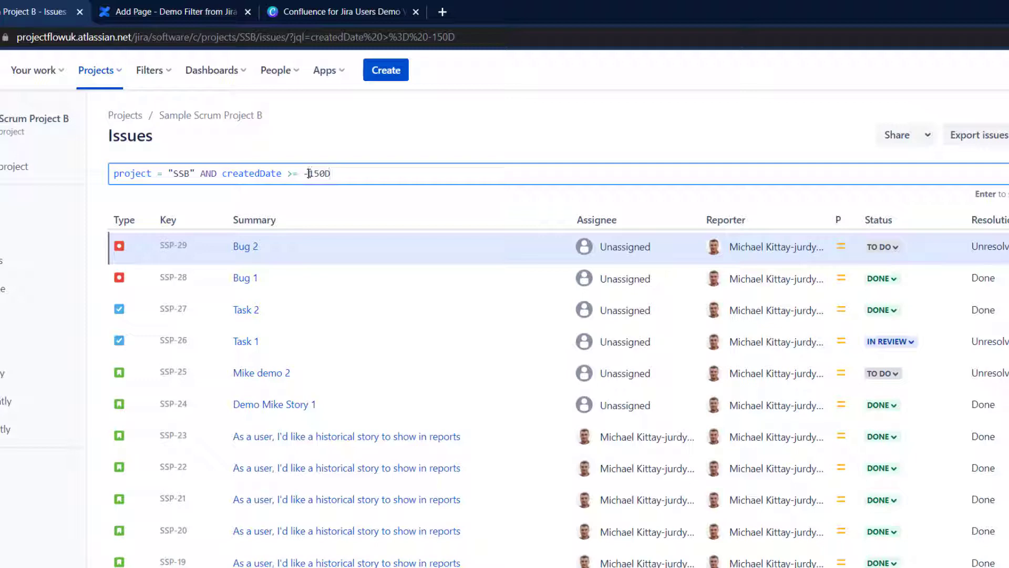
Step: Change the query's day limit from 150 to 130 and rerun the search
drag(309, 173, 324, 174)
scroll(331, 242, down, 8)
scroll(350, 262, down, 10)
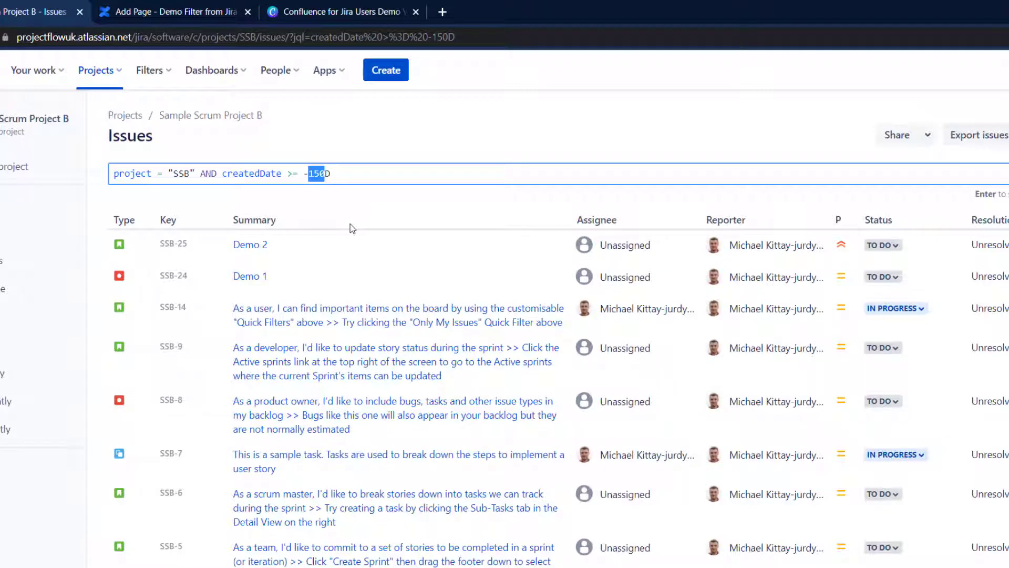
text(1)
text(30)
key(Return)
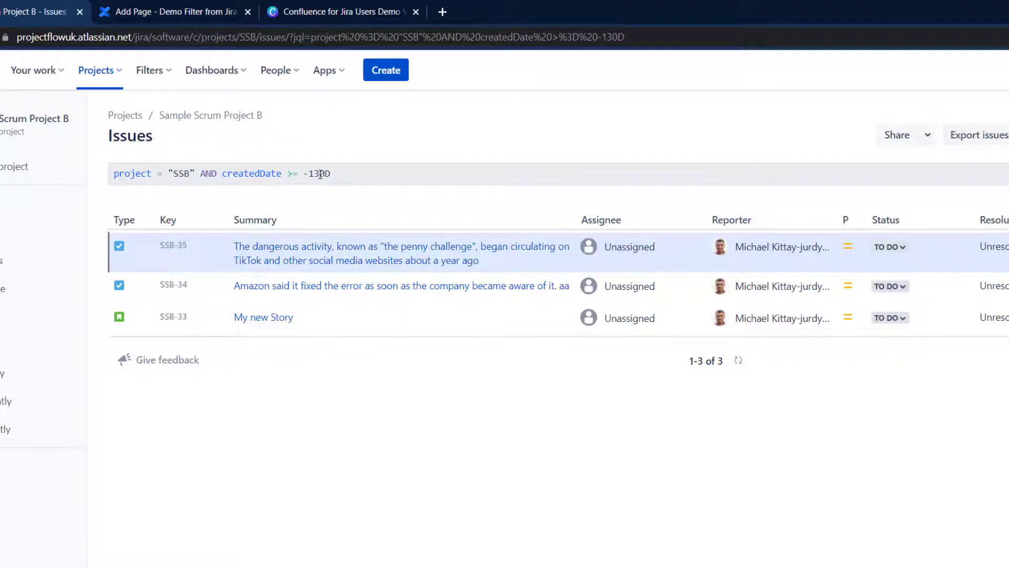
Step: Append 'AND issuetype = Story' to the JQL query and run the narrowed search
double_click(302, 174)
key(shift+Left)
key(shift+Left)
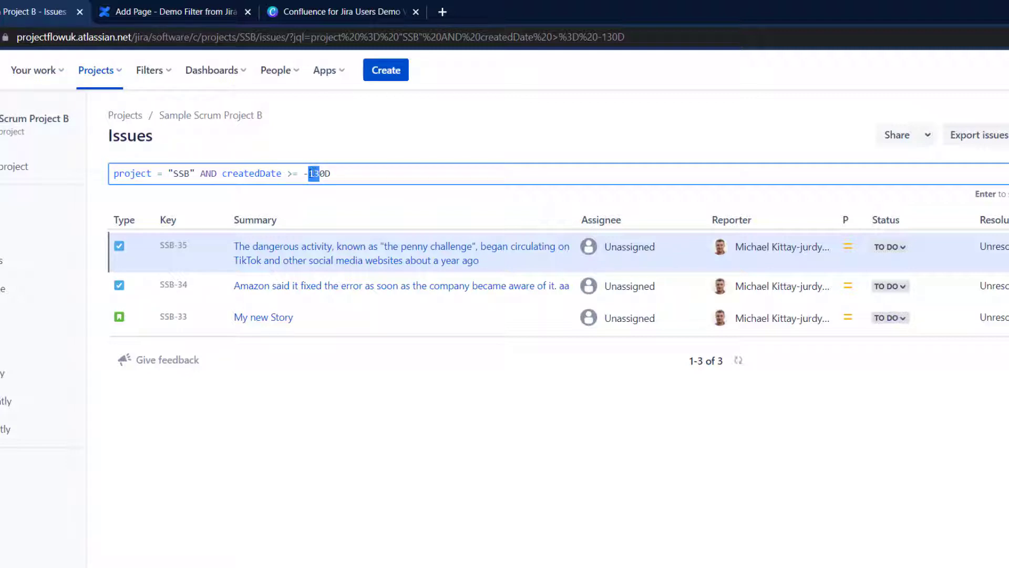
click(313, 174)
click(366, 176)
text(AND )
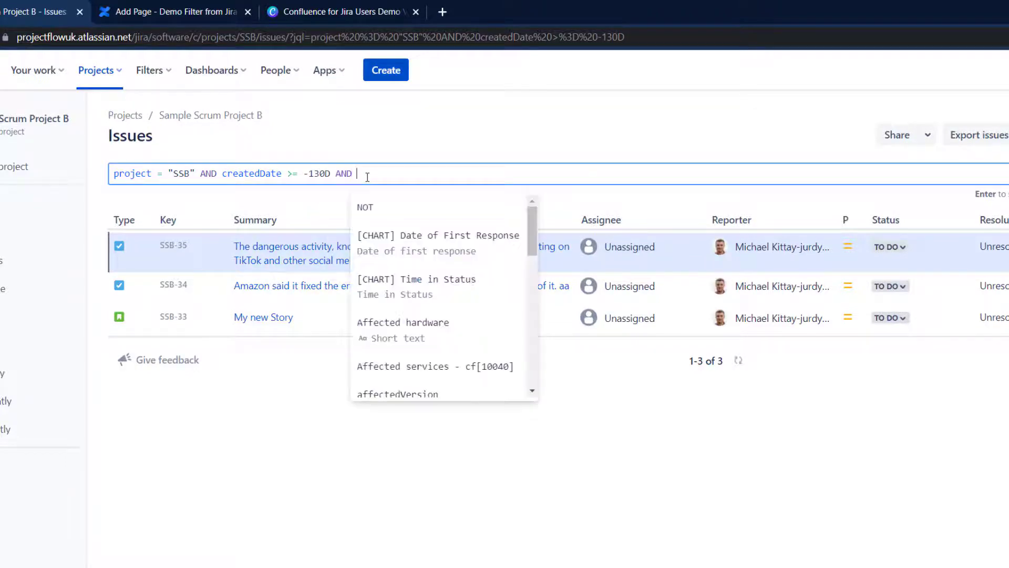
text(issue)
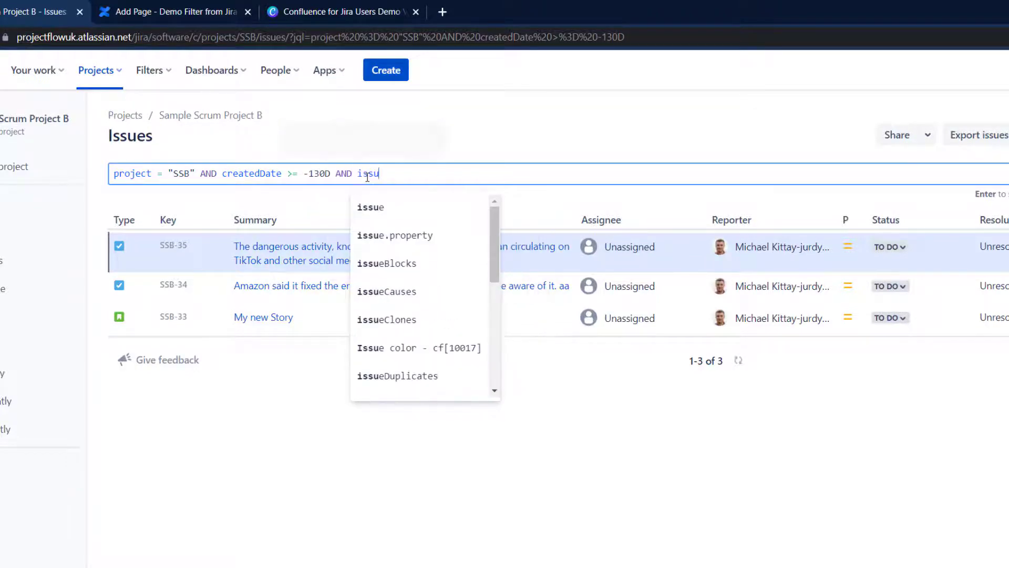
key(Down)
key(Down)
key(Down)
key(Down)
key(Up)
key(Up)
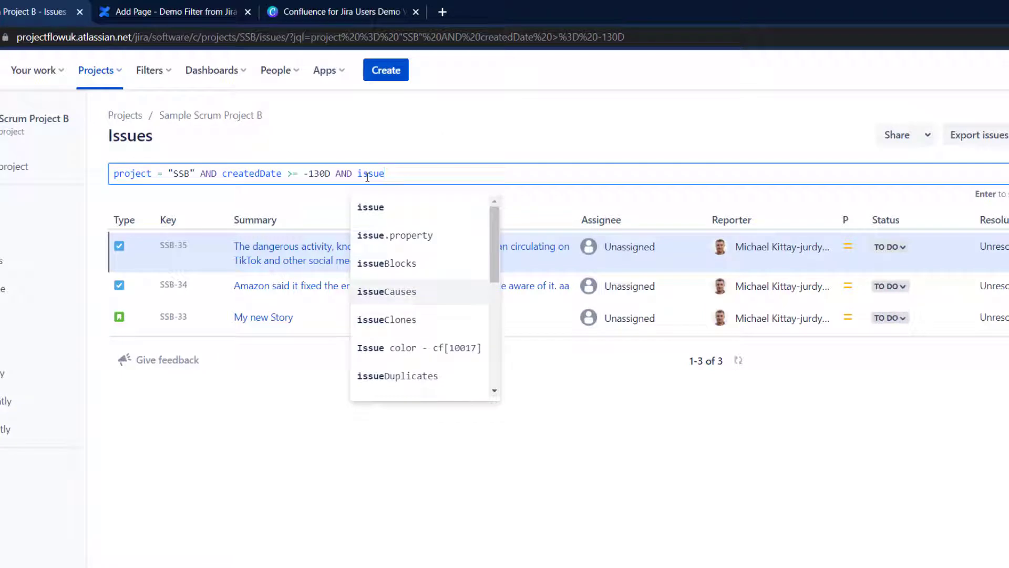
text(t)
key(Return)
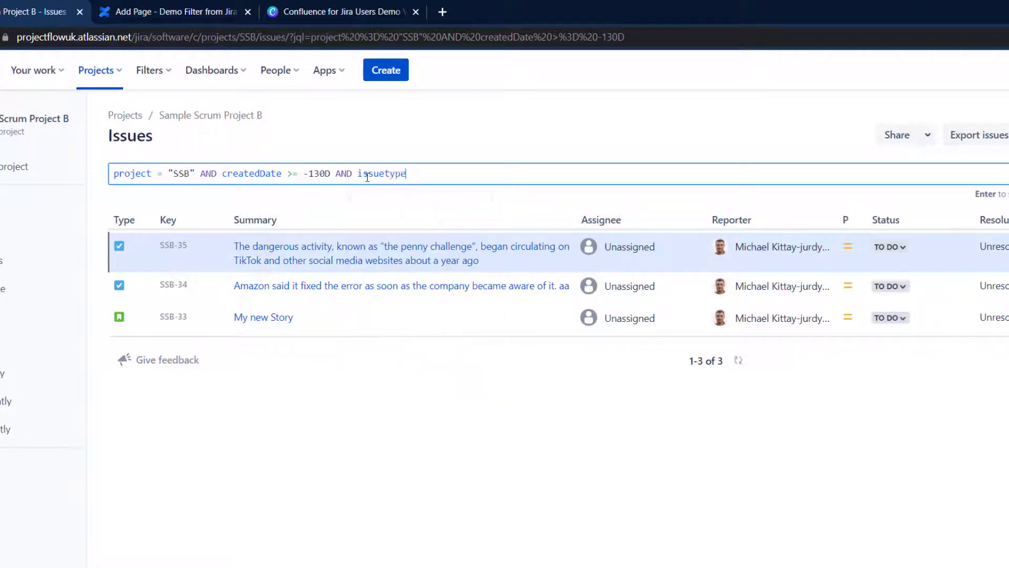
key(Return)
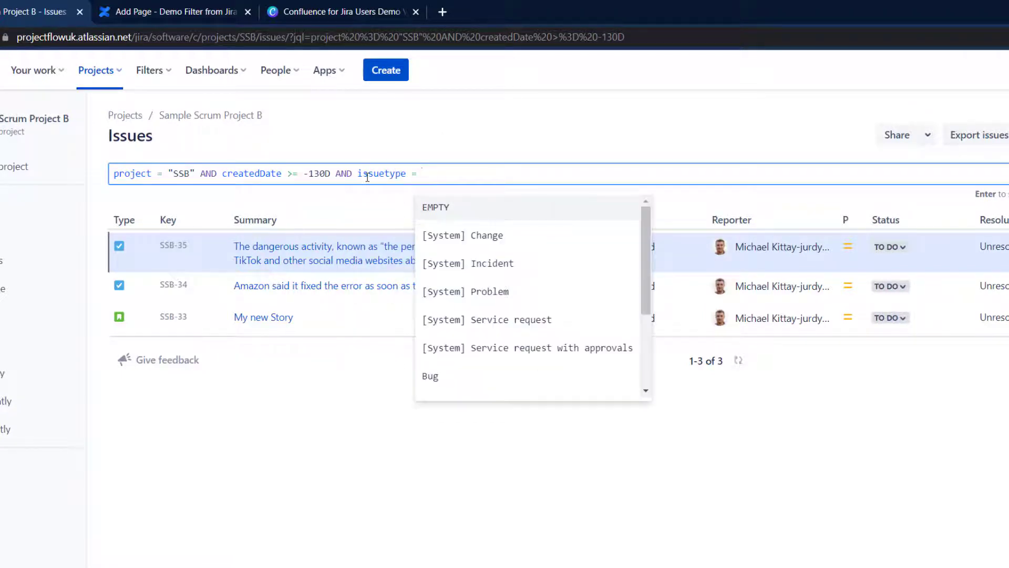
text(st)
key(Return)
key(Return)
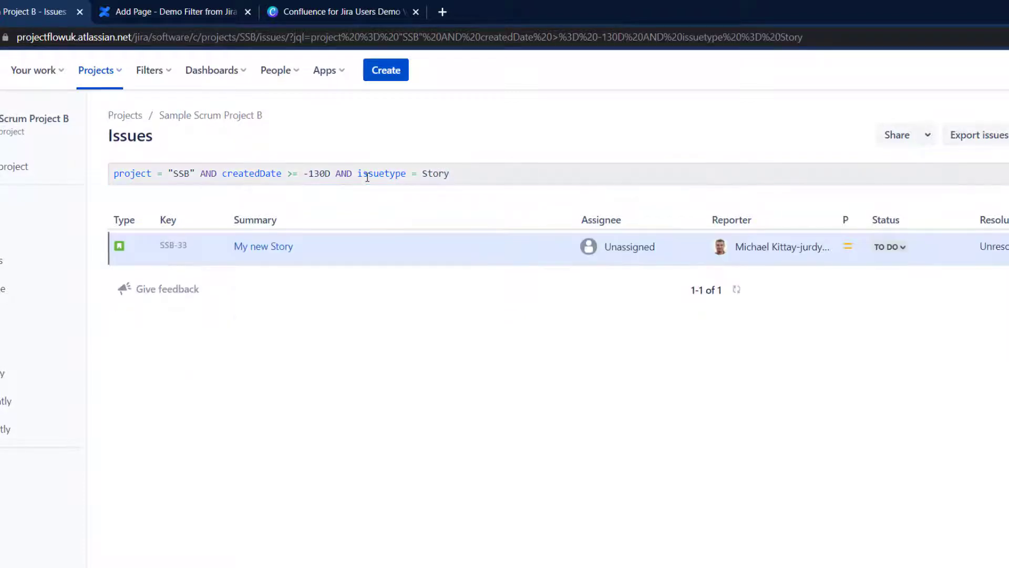
Step: Remove the issuetype = Story clause and rerun the search to list all three issues
drag(336, 174, 516, 180)
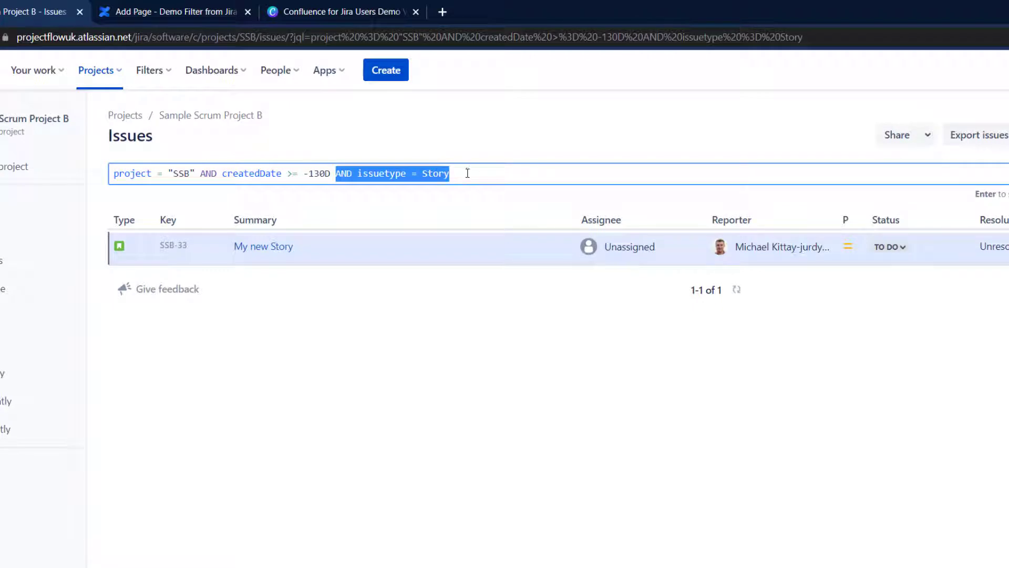
key(BackSpace)
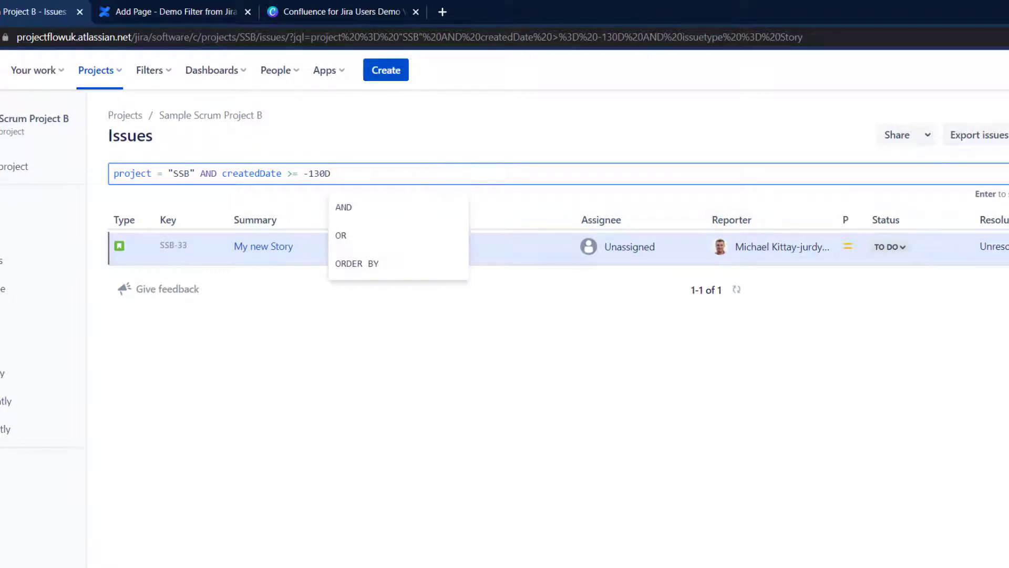
key(Return)
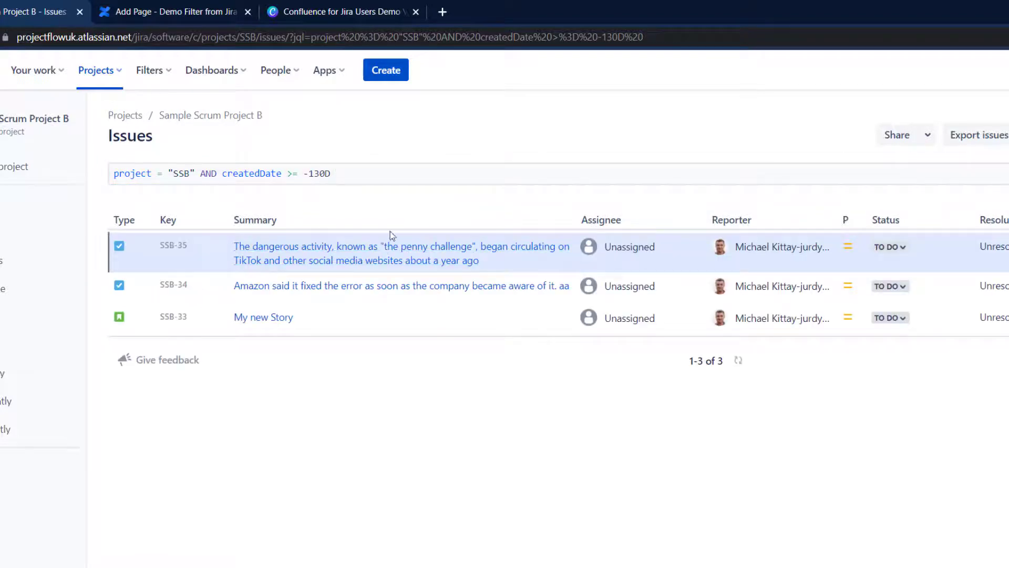
triple_click(371, 180)
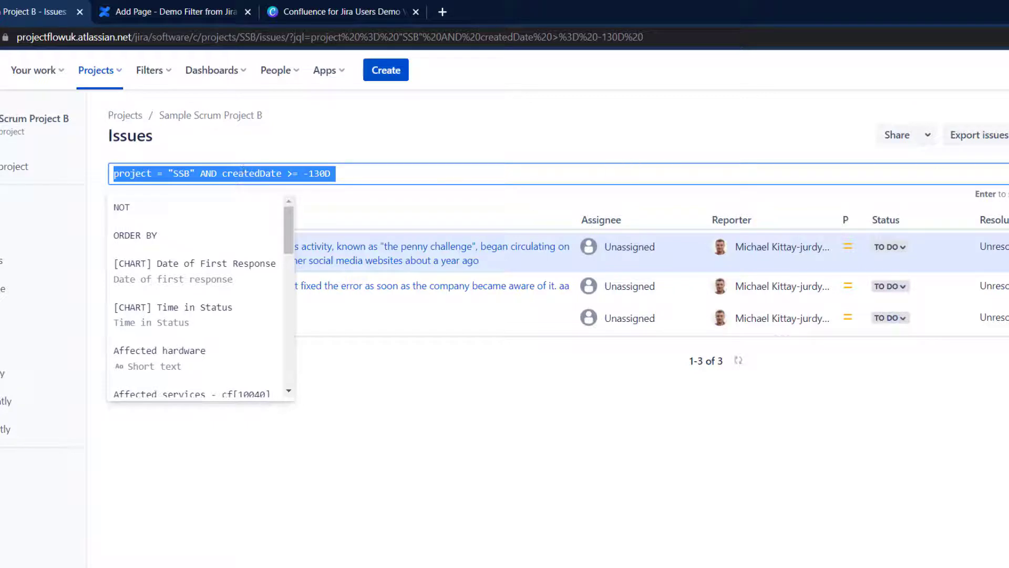
key(Escape)
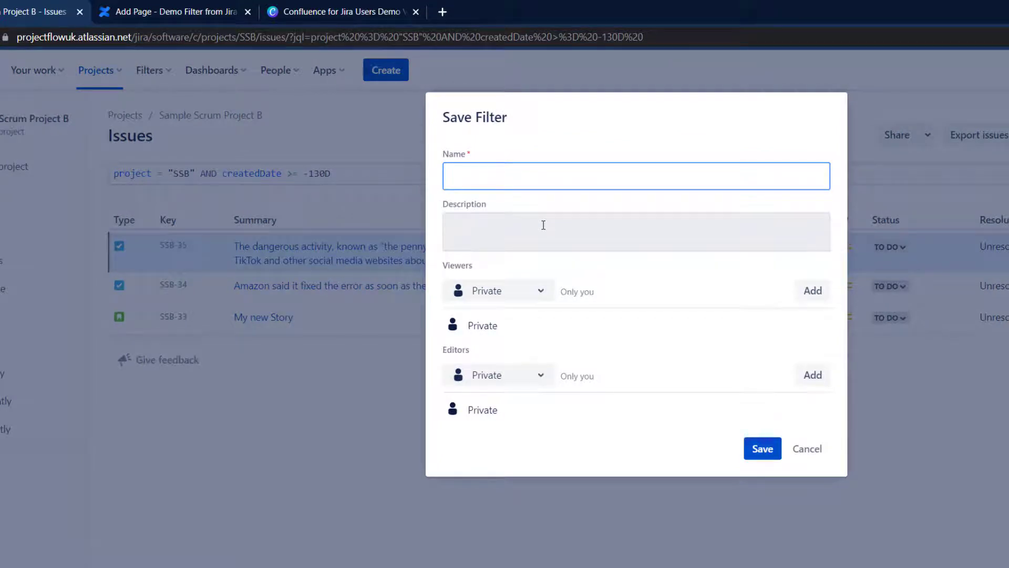
Step: Save the -130D query as a private filter whose name ends 'Demo all created 5D'
text(i)
text(! Mike Demo )
text(all created )
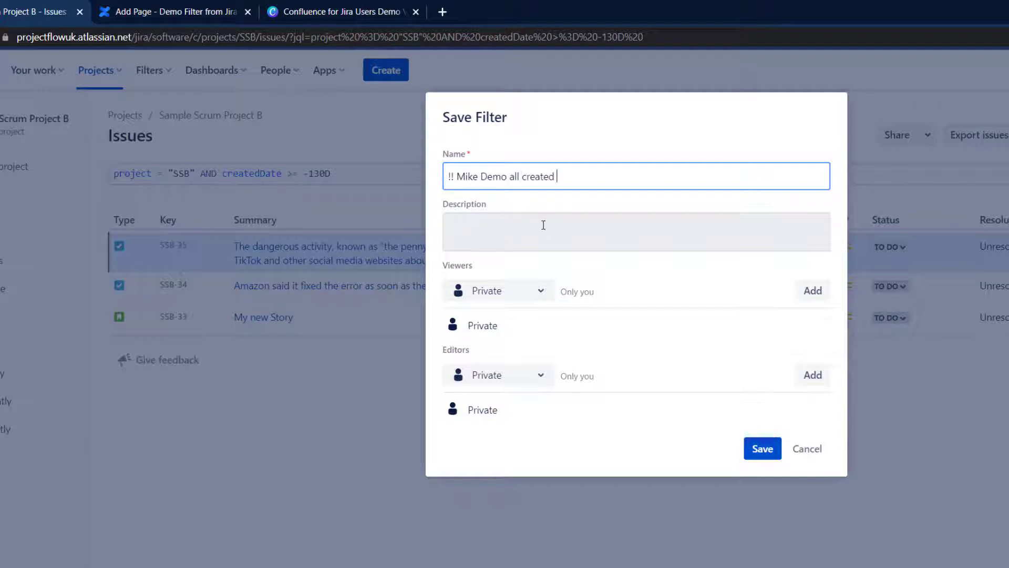
text(5D)
click(762, 450)
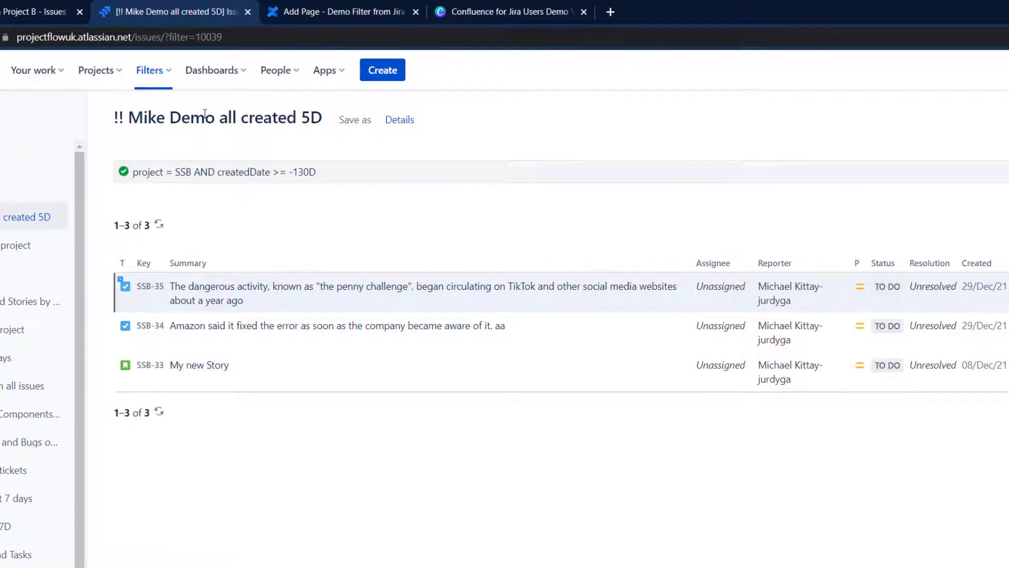
Step: Copy the saved filter's address (filter=10039) and return to the Project B issues list
drag(223, 36, 169, 37)
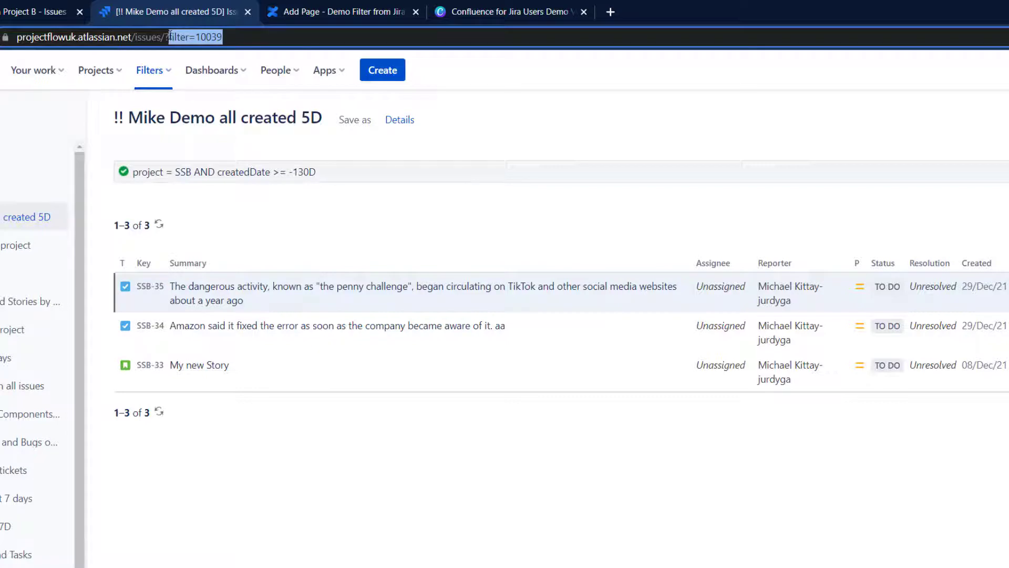
click(231, 36)
triple_click(231, 35)
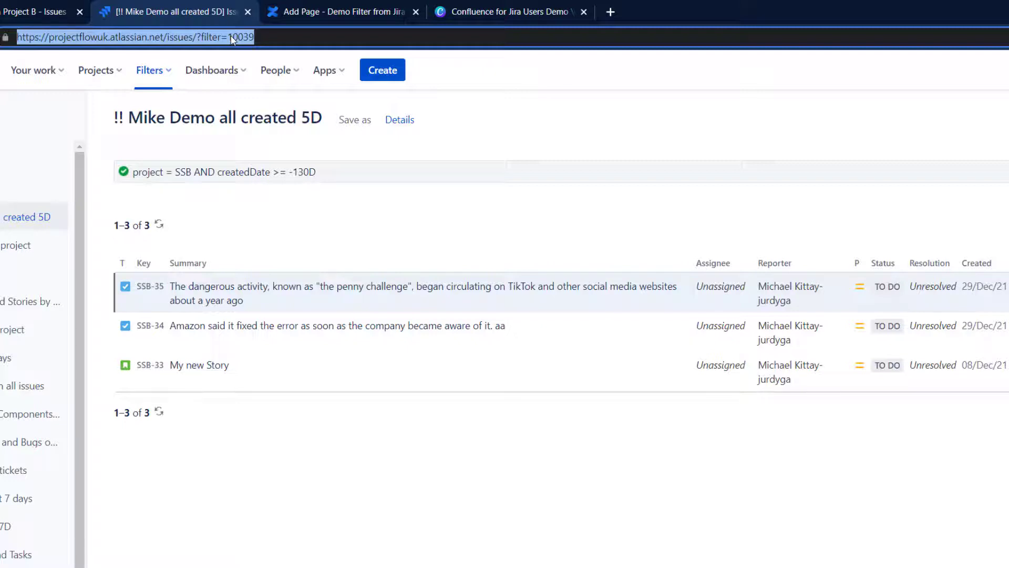
right_click(178, 36)
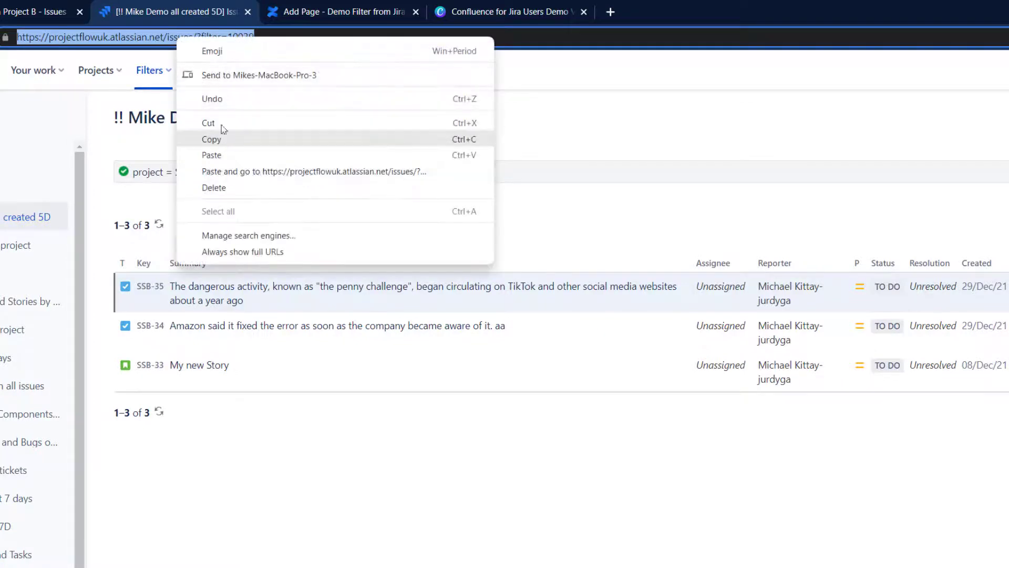
click(551, 37)
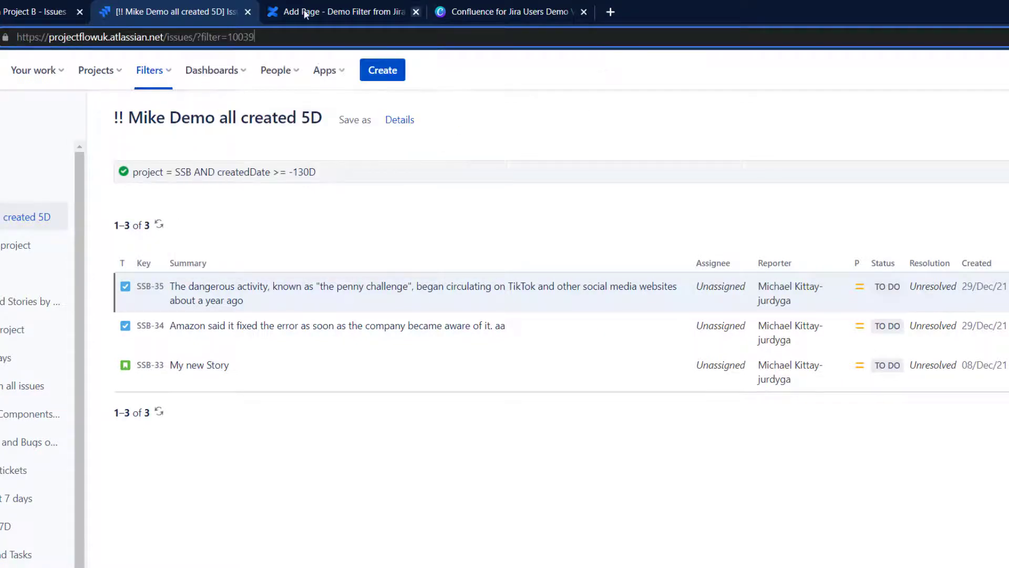
click(19, 11)
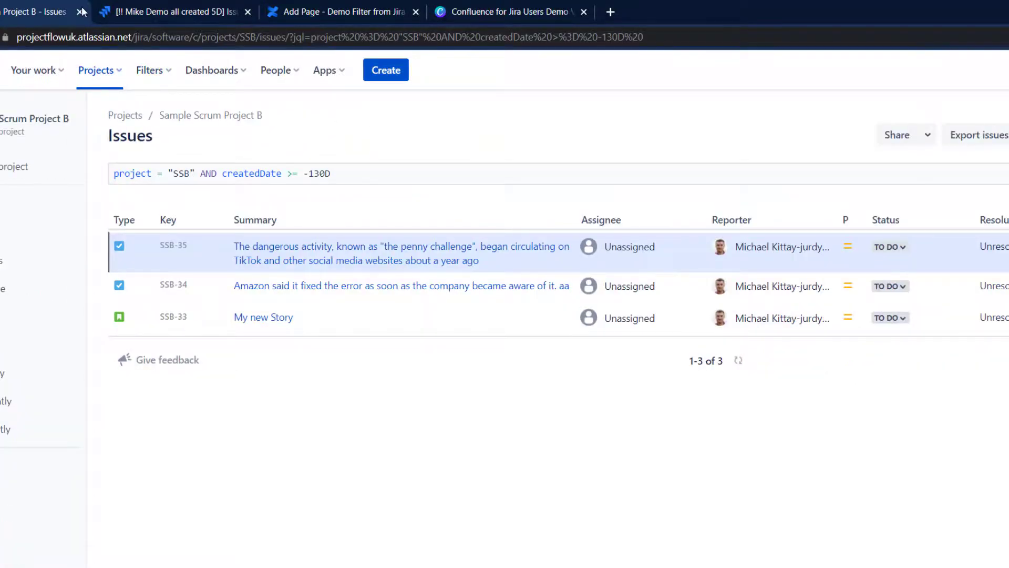
Step: Paste the filter link below 'Some Text' to embed the three-issue table, then publish
click(320, 11)
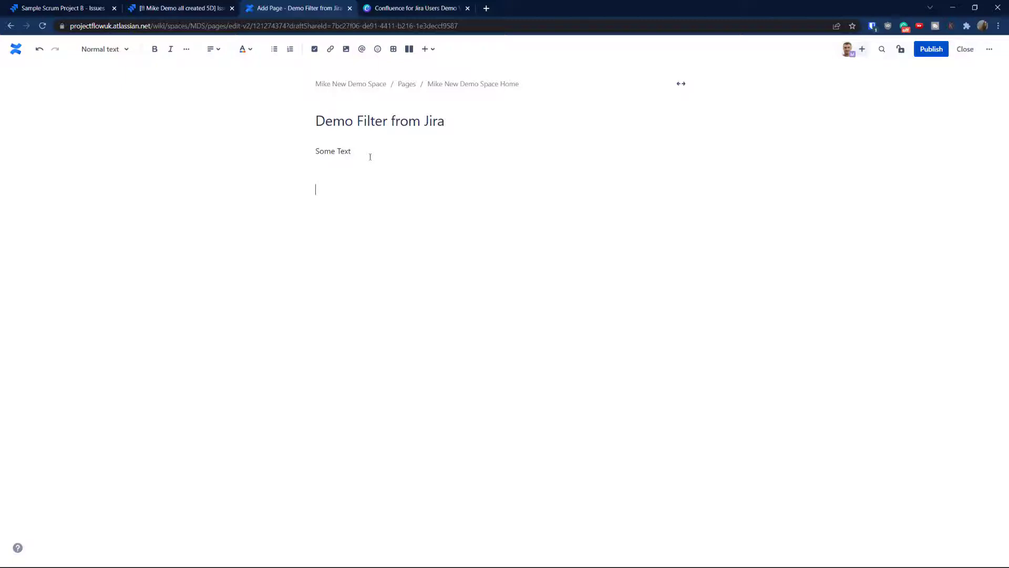
key(ctrl+v)
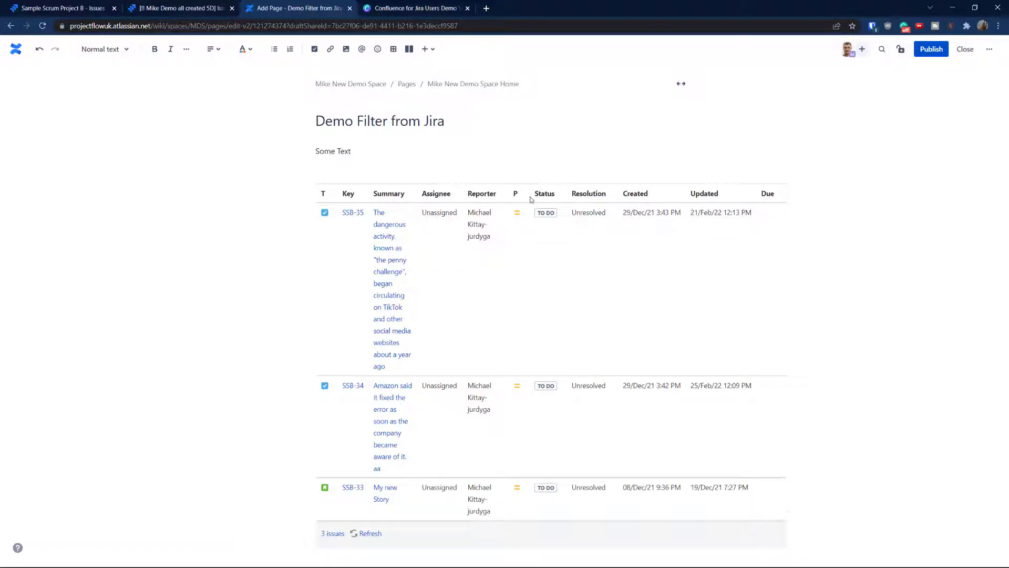
click(926, 53)
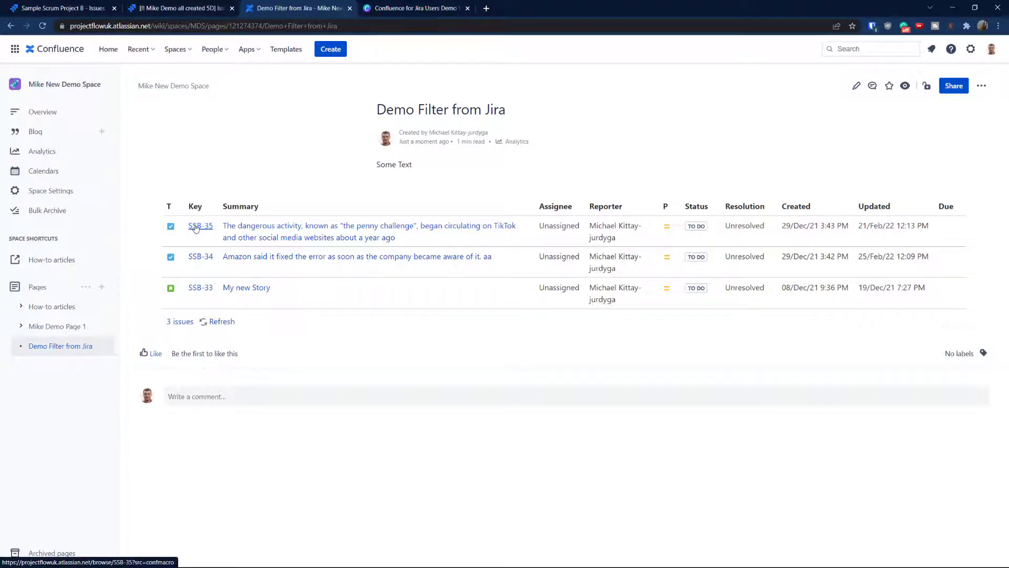
Step: Open SSB-35 in a new tab, set its status to In Review, and return to Confluence
right_click(195, 227)
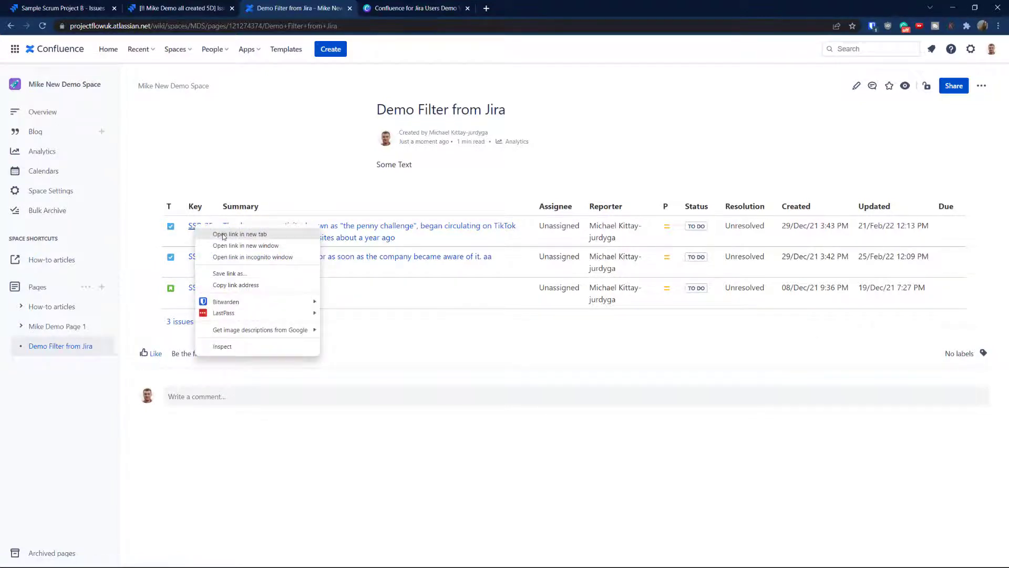
click(239, 234)
click(399, 7)
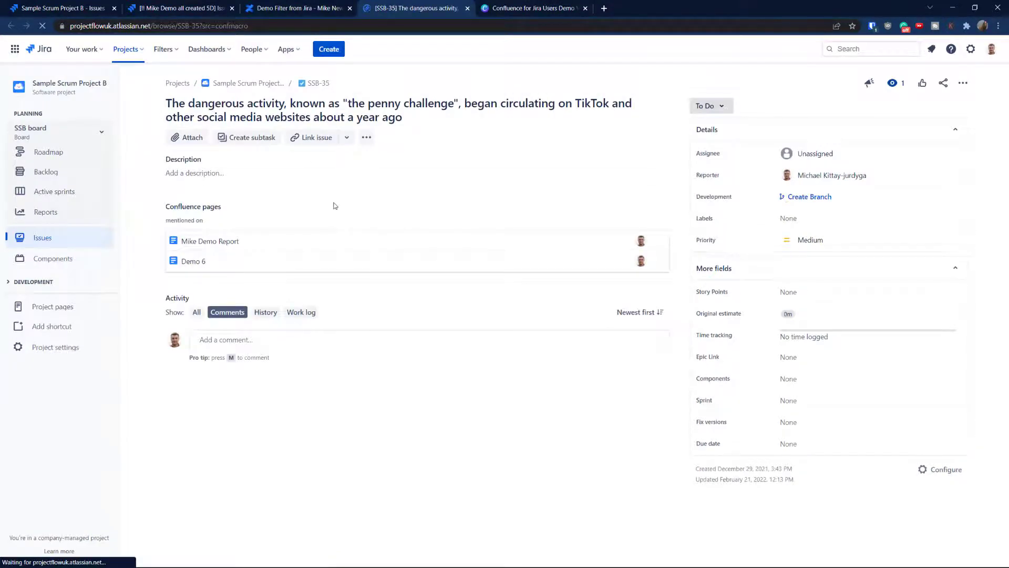
click(710, 106)
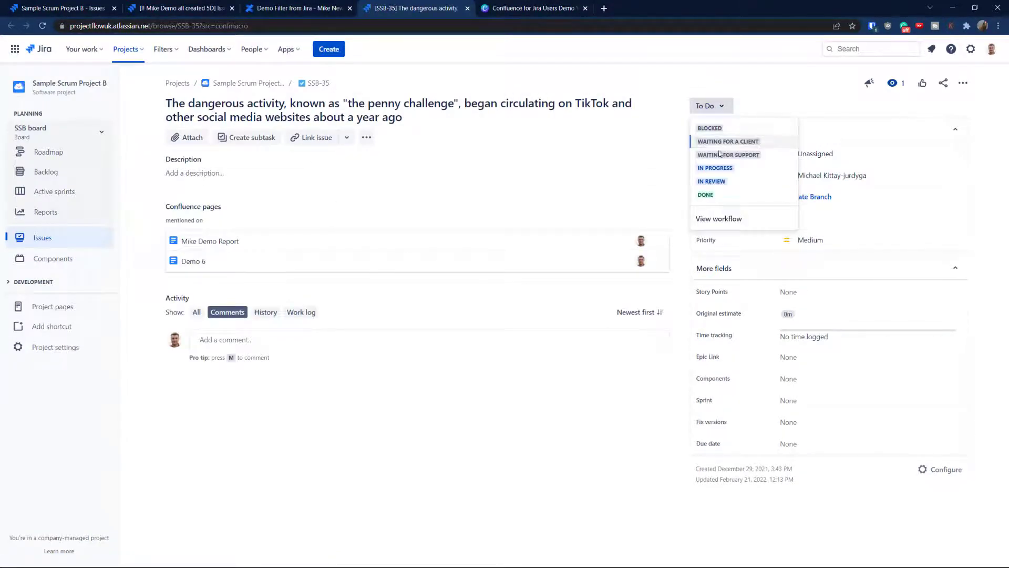
click(715, 182)
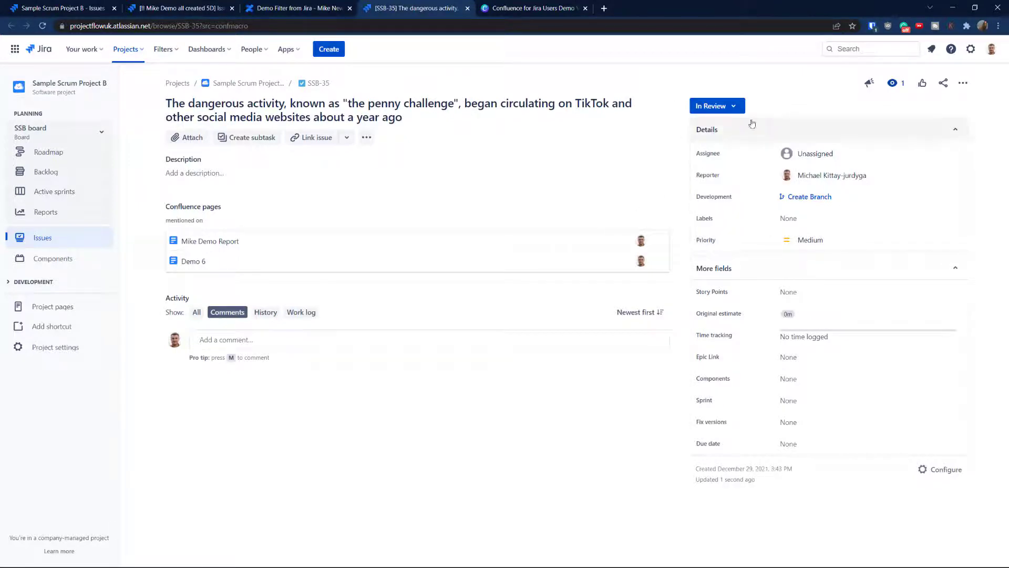
click(298, 7)
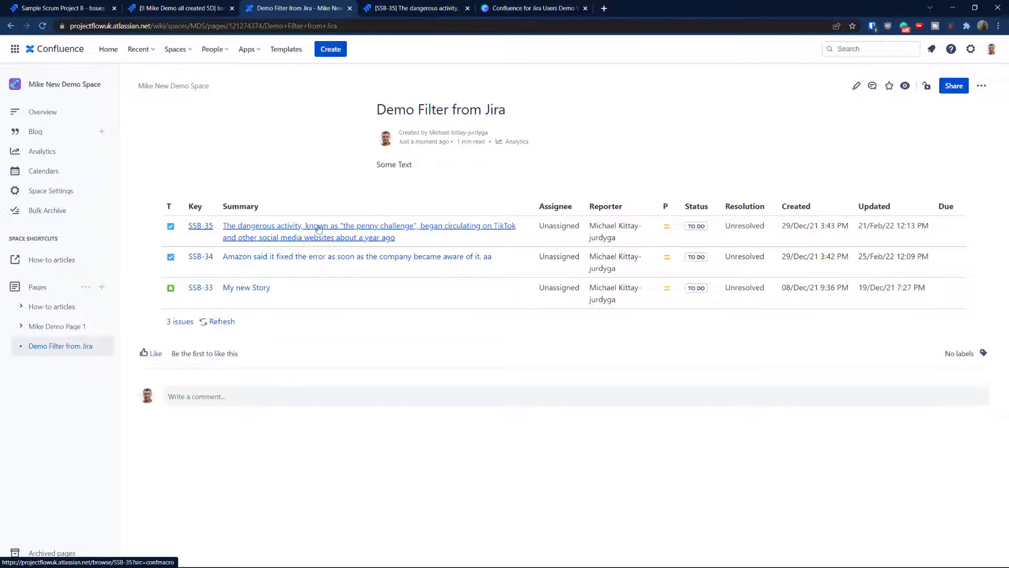
Step: Refresh the table to show SSB-35 as In Review, centre its width, and republish
click(220, 323)
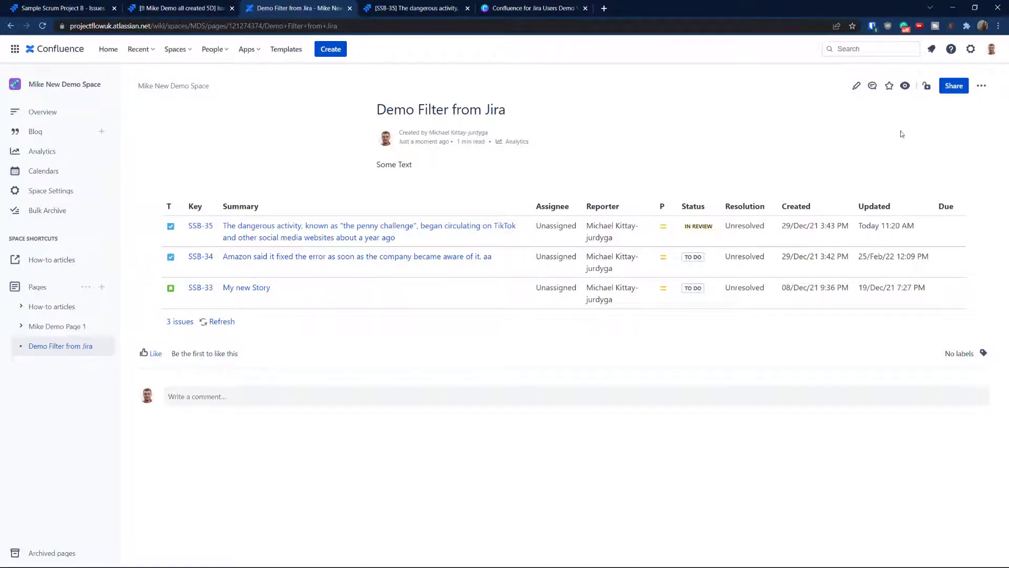
click(857, 86)
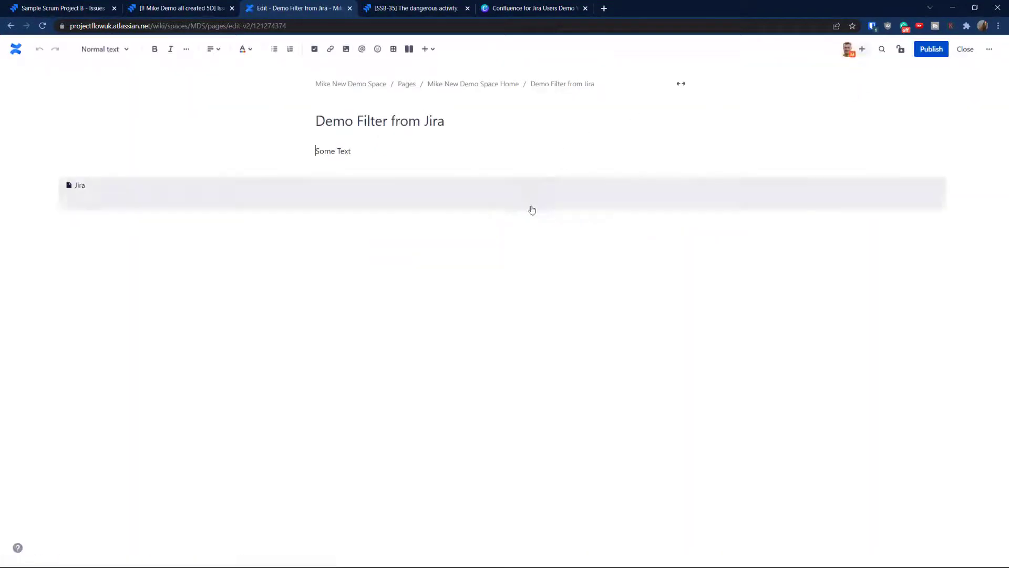
click(490, 185)
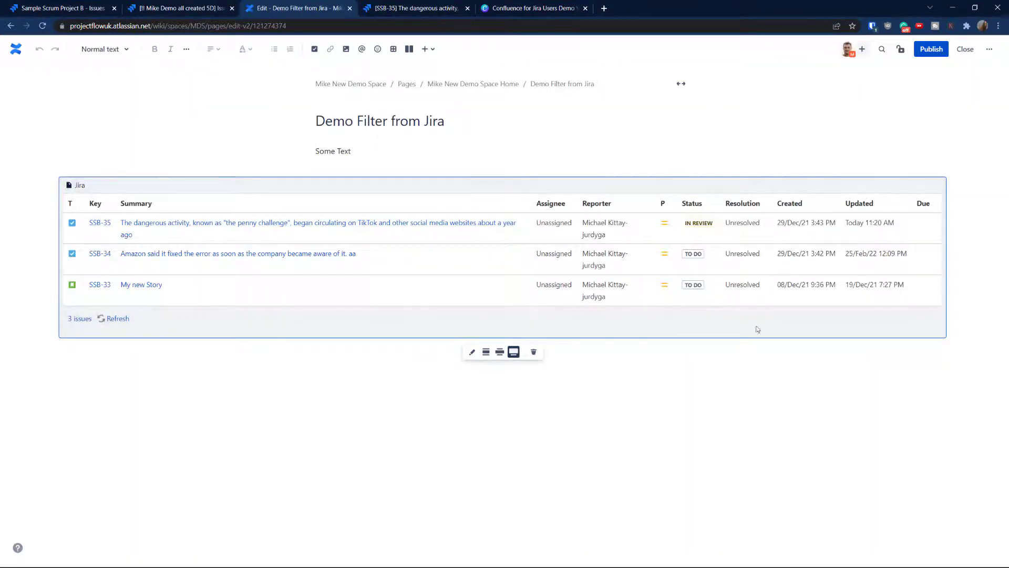
click(498, 356)
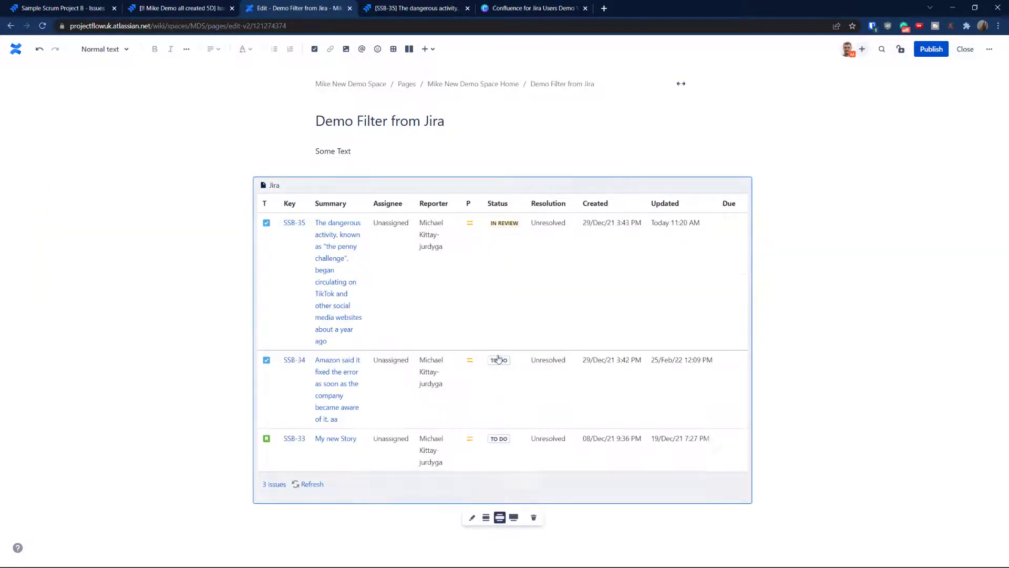
click(484, 518)
click(931, 49)
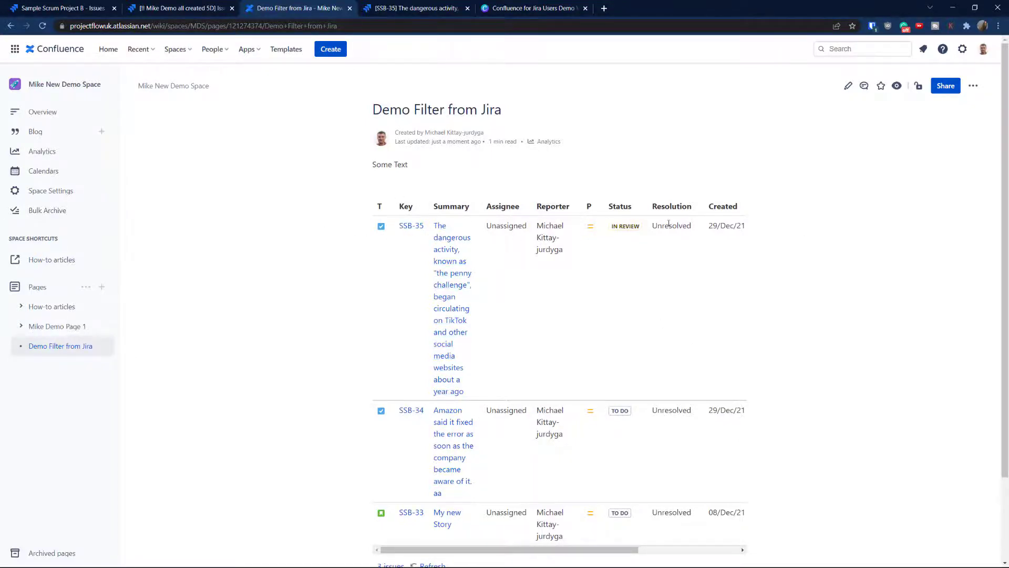
Step: Reopen the page for editing and switch the Jira issues table from full width to the wide, centred layout
click(848, 87)
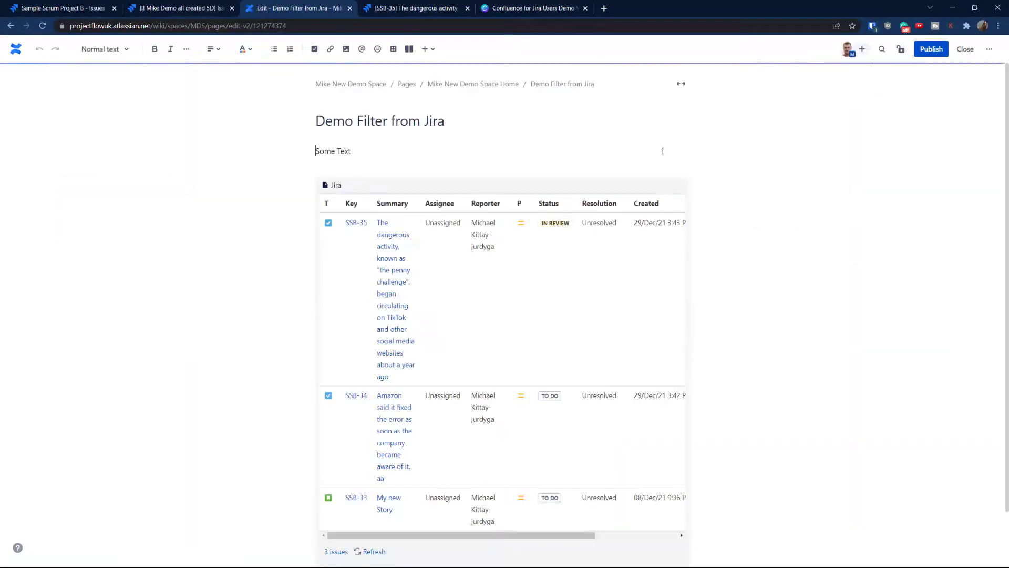
scroll(570, 461, down, 1)
click(511, 488)
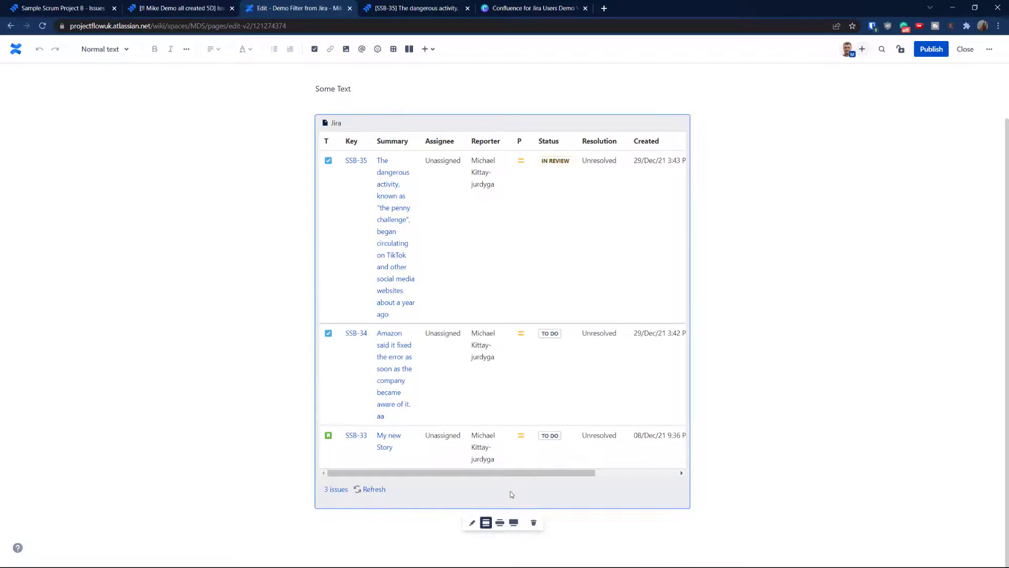
click(514, 523)
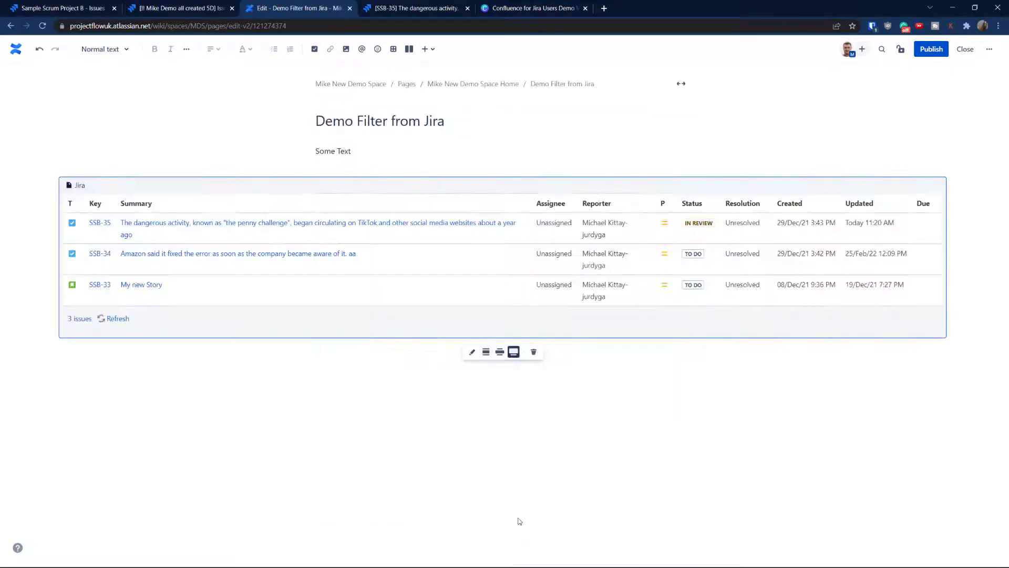
click(499, 351)
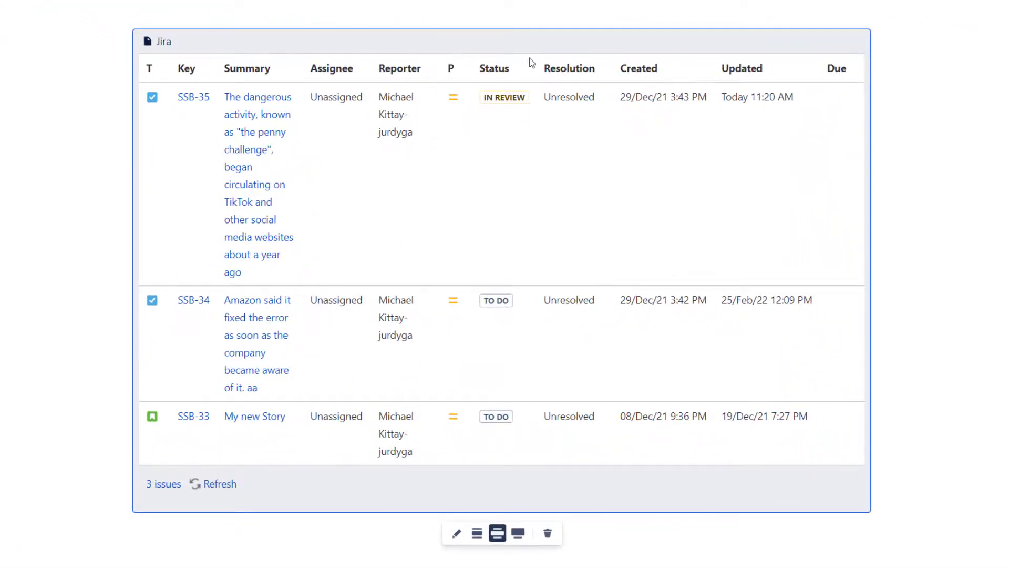
Step: In the Jira macro settings, replace the filter=10039 search with the filter's JQL query copied from Jira
click(459, 541)
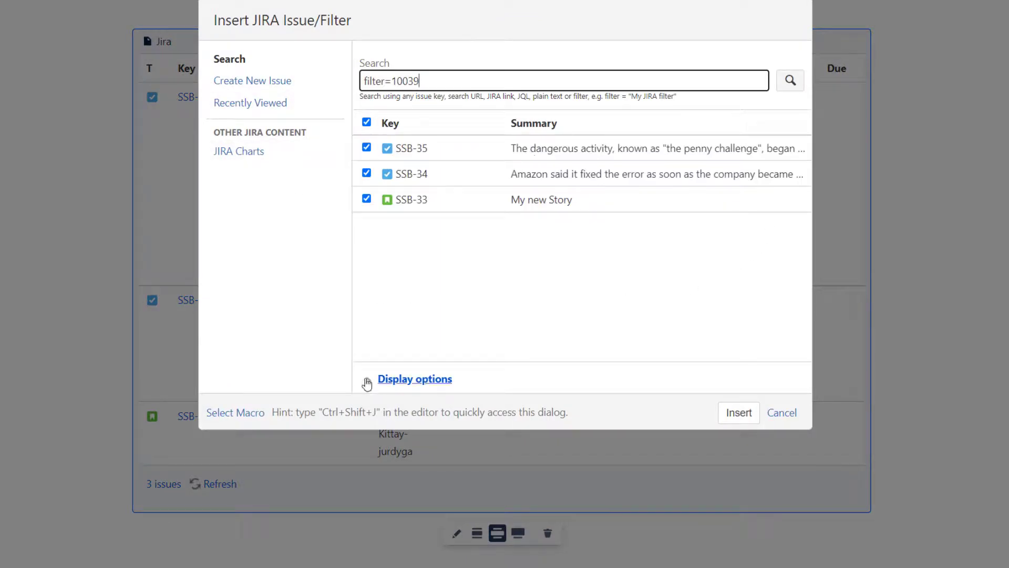
click(433, 74)
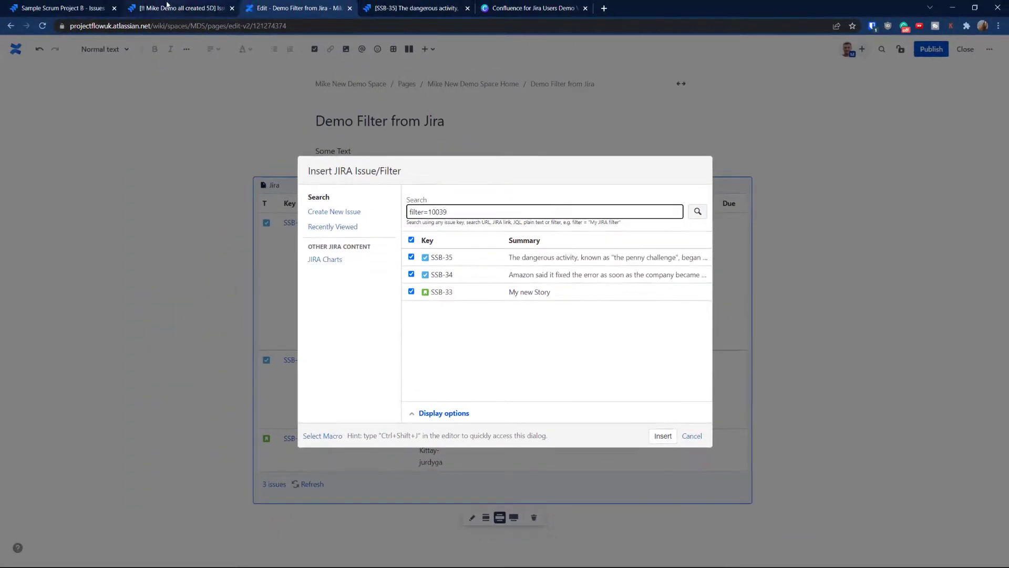
click(205, 2)
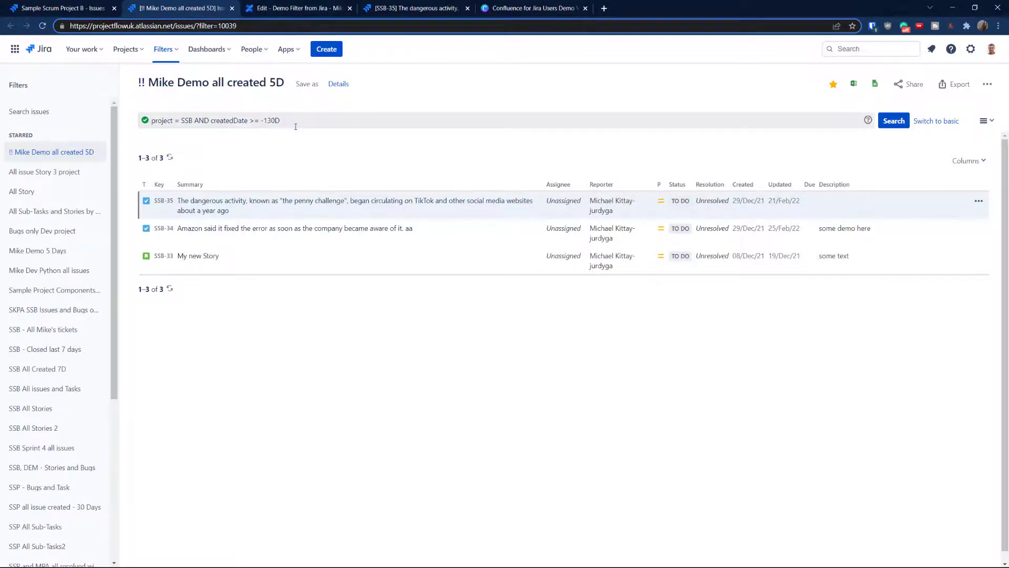
drag(280, 121, 147, 123)
key(ctrl+c)
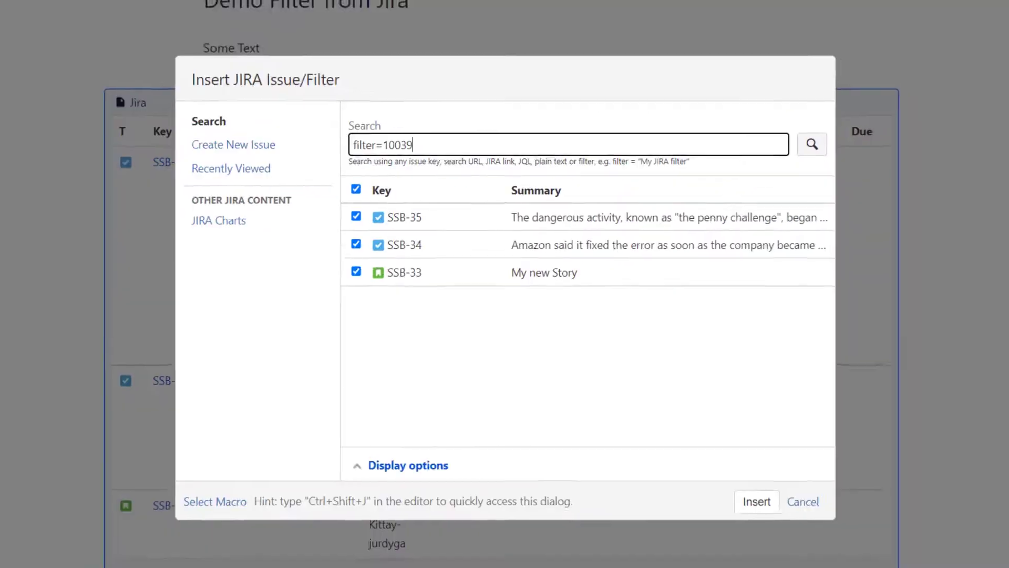
drag(454, 139, 283, 128)
key(ctrl+v)
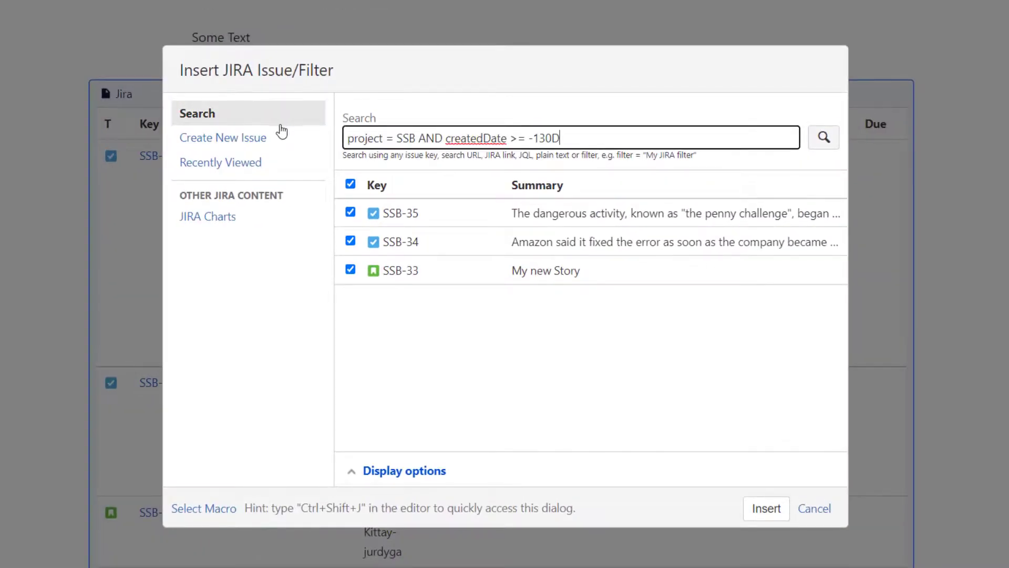
click(823, 135)
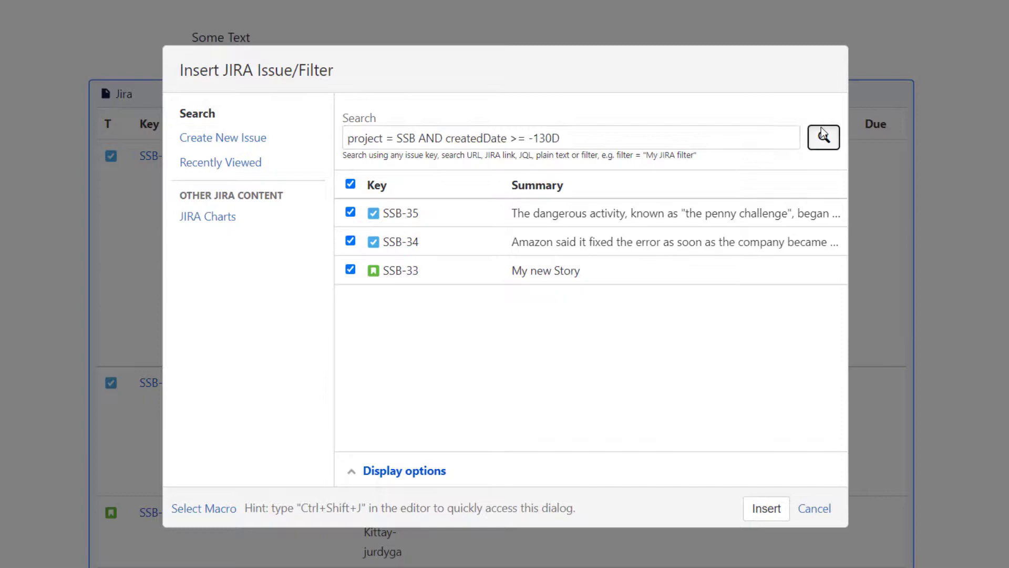
Step: Delete the date condition so the query reads 'project = SSB AND created'
click(584, 137)
drag(576, 135, 473, 138)
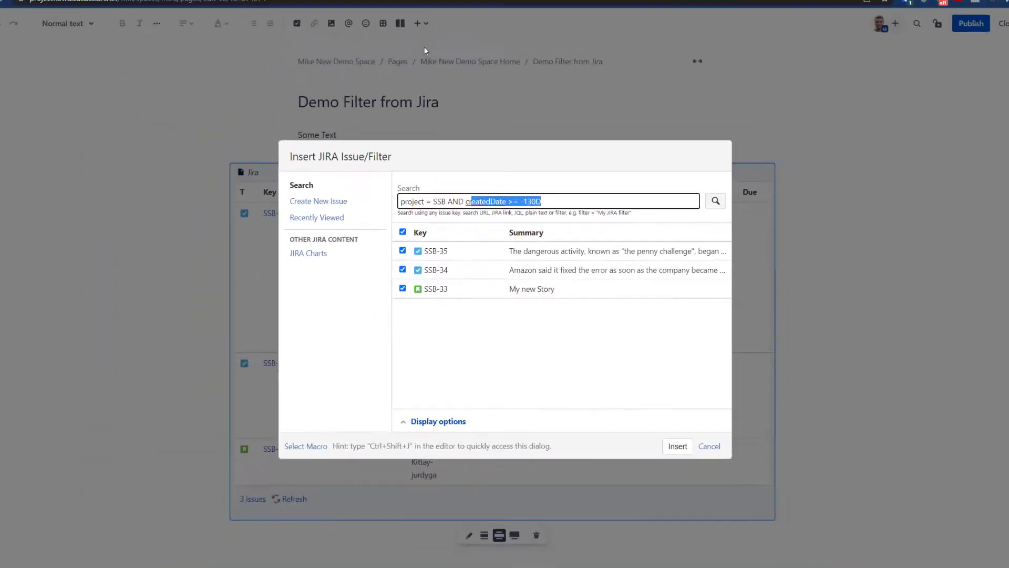
click(179, 8)
click(296, 121)
drag(295, 120, 234, 112)
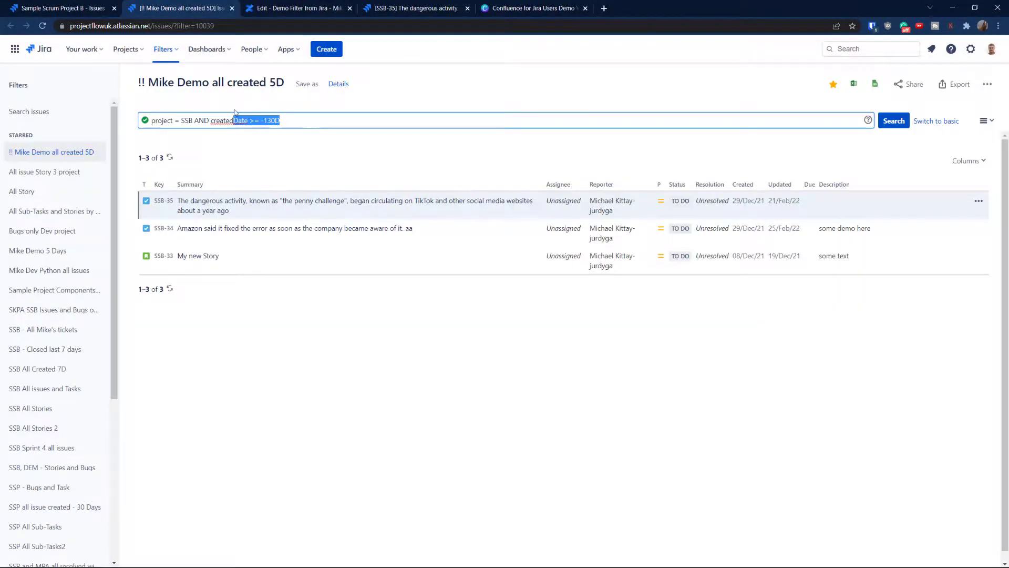
key(BackSpace)
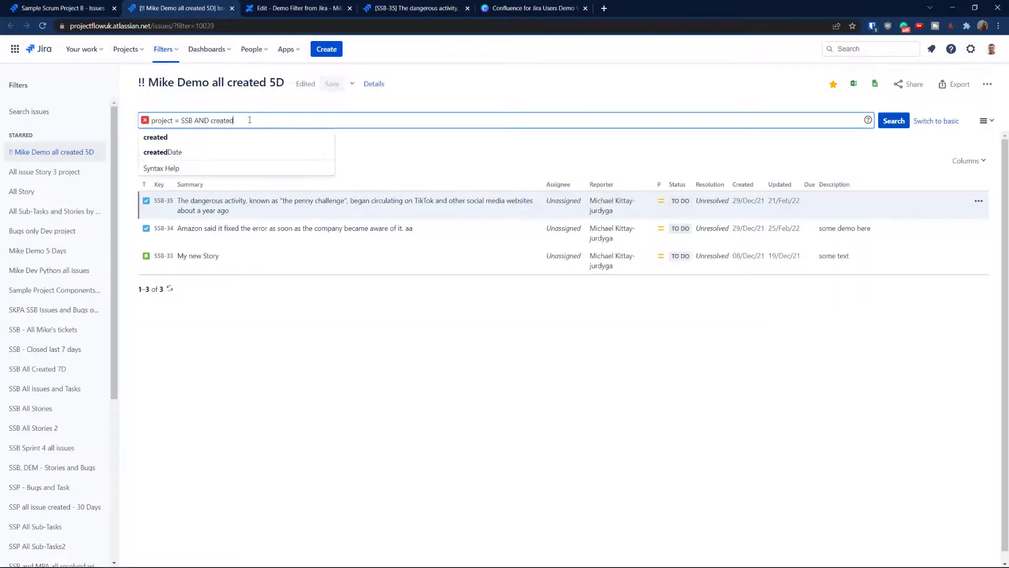
click(199, 157)
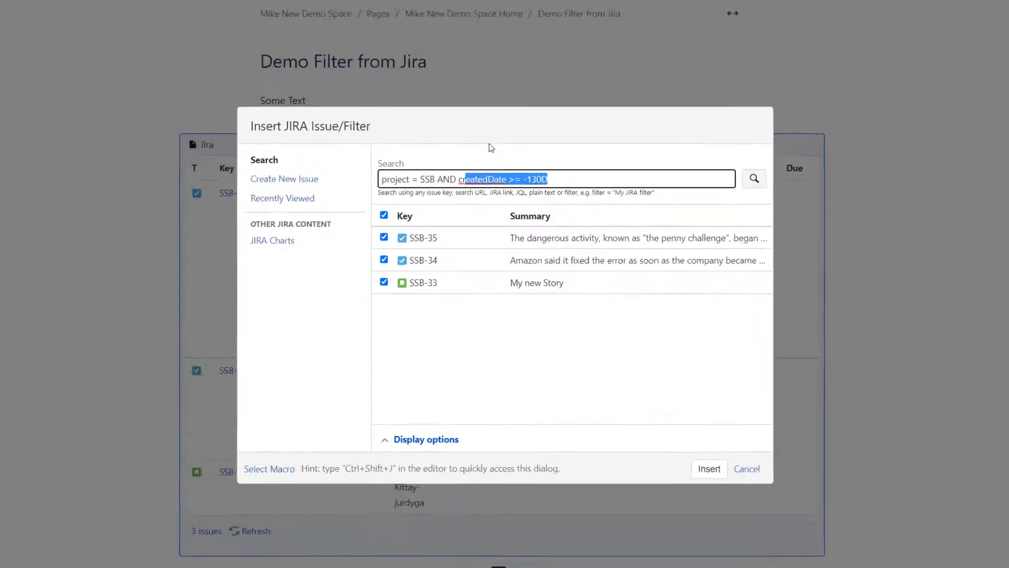
drag(578, 145, 488, 131)
key(BackSpace)
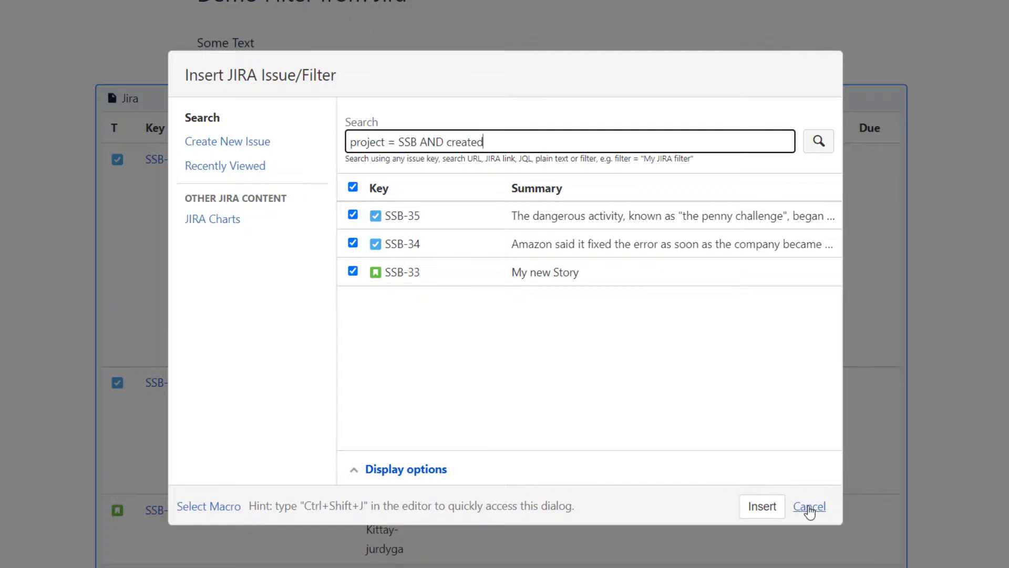
Step: Remove the Summary, Due date and Priority columns in Display options and insert the updated table
click(412, 474)
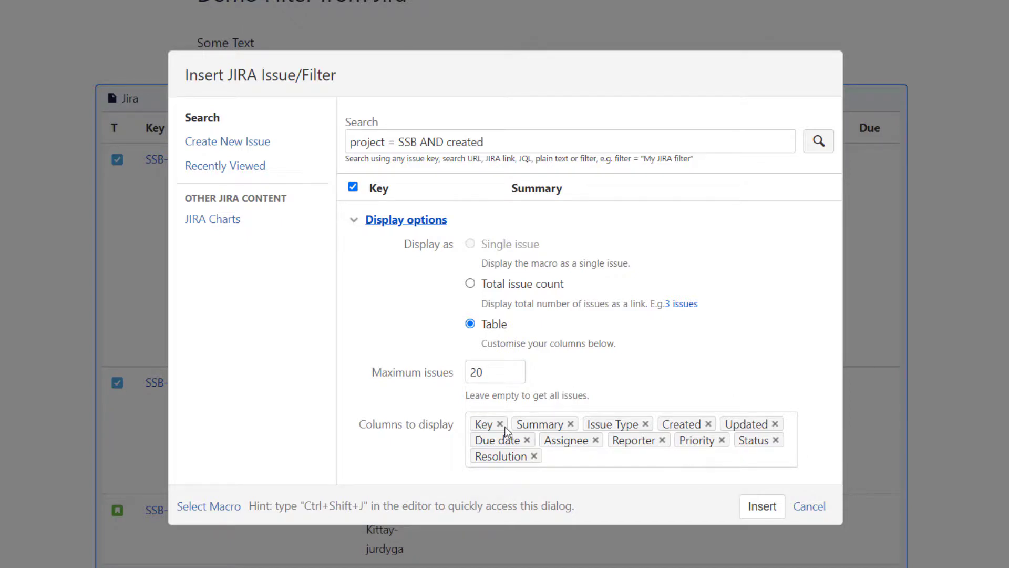
click(569, 424)
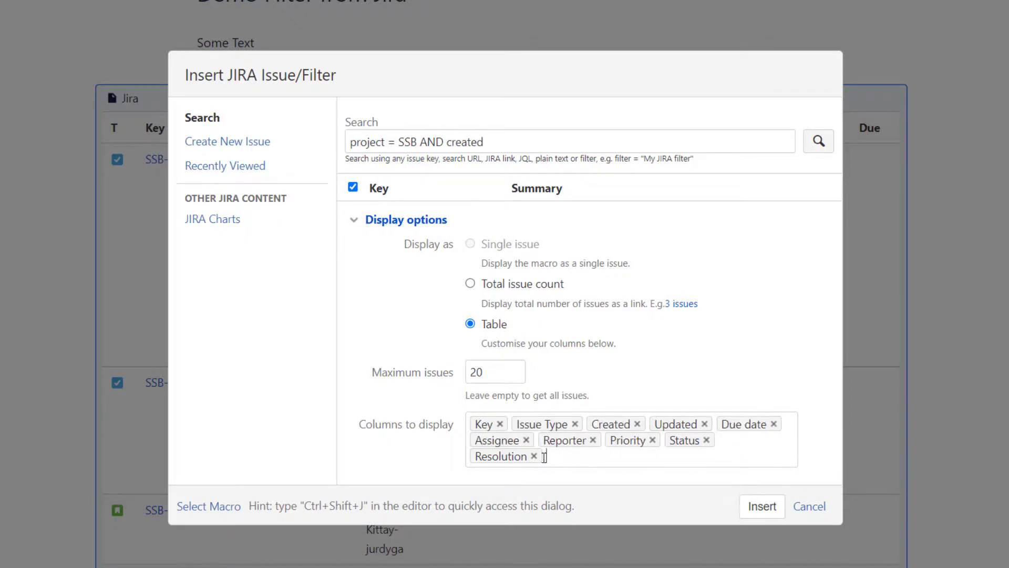
click(773, 424)
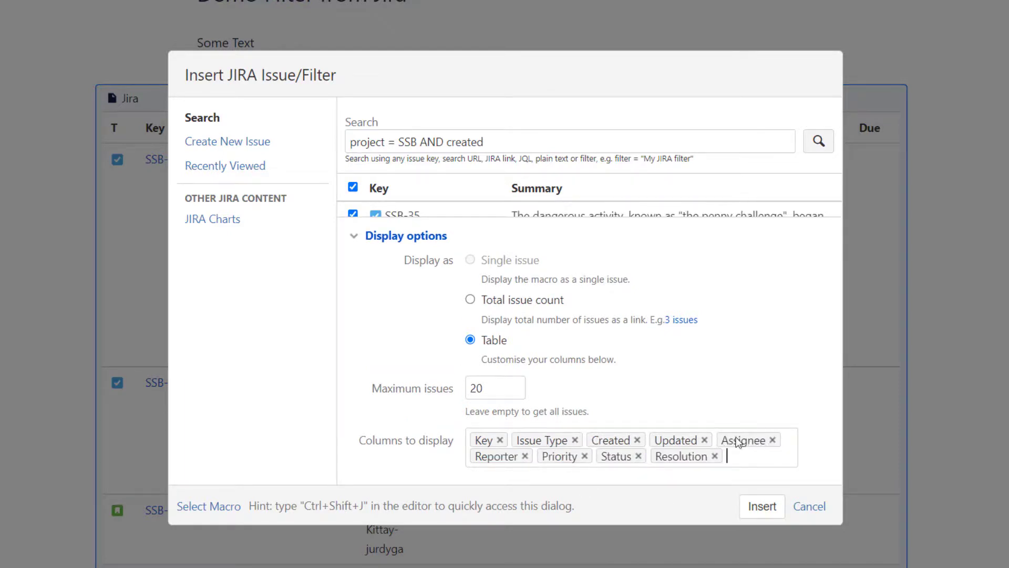
click(584, 456)
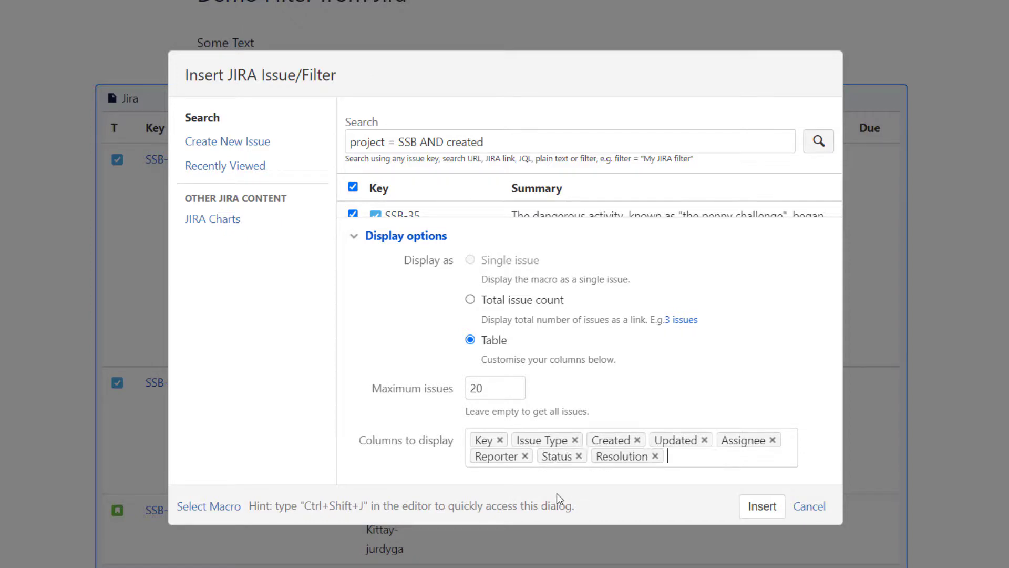
click(757, 508)
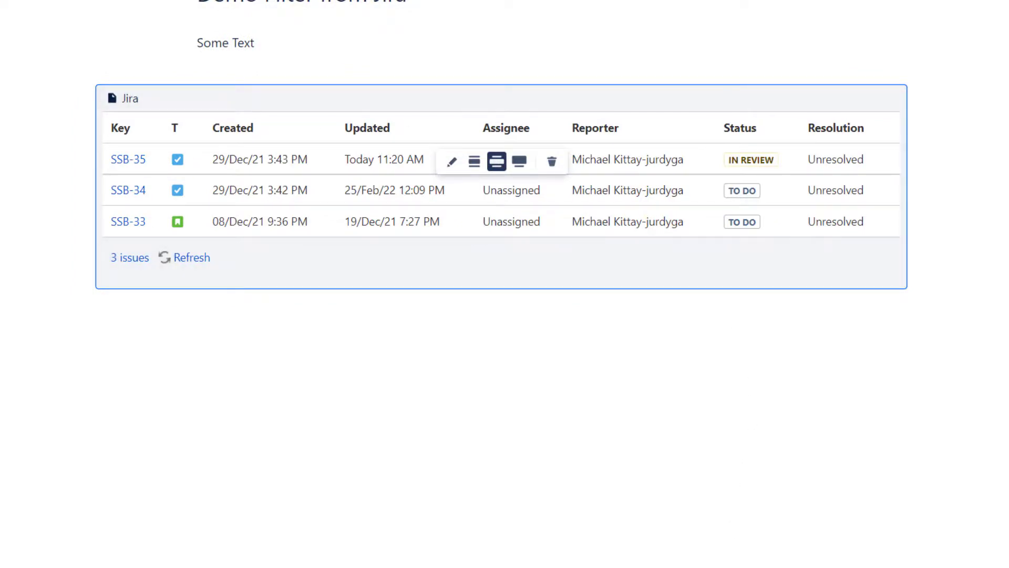
Step: Publish 'Demo Filter from Jira' with Ctrl+S, export it to PDF, then return to the page
key(ctrl+s)
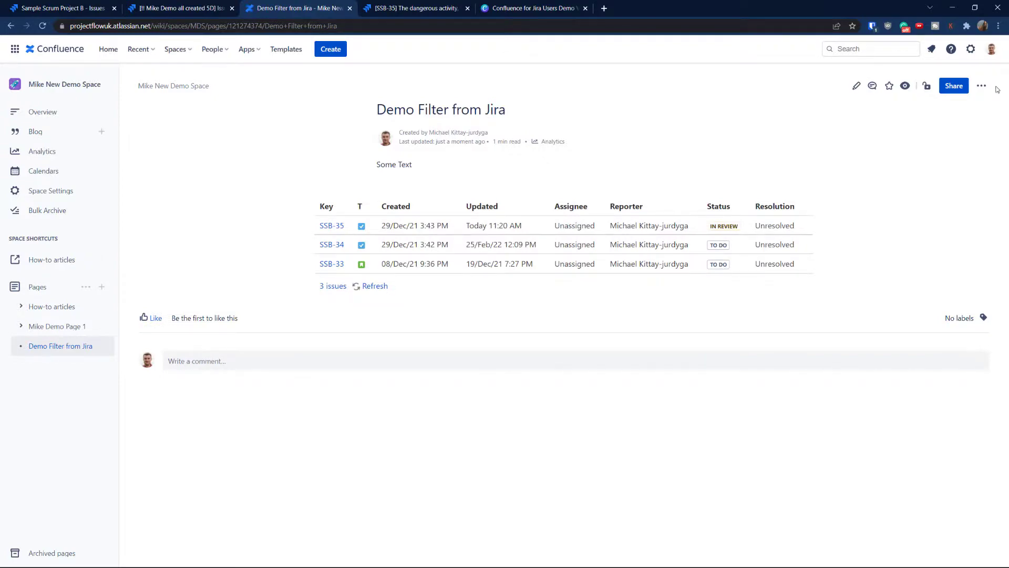
click(982, 86)
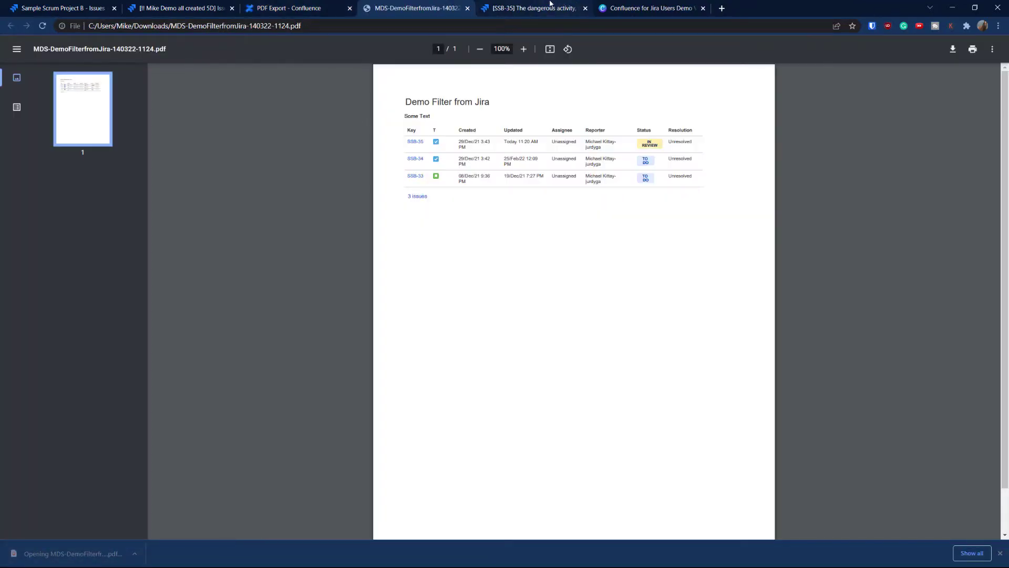
click(467, 8)
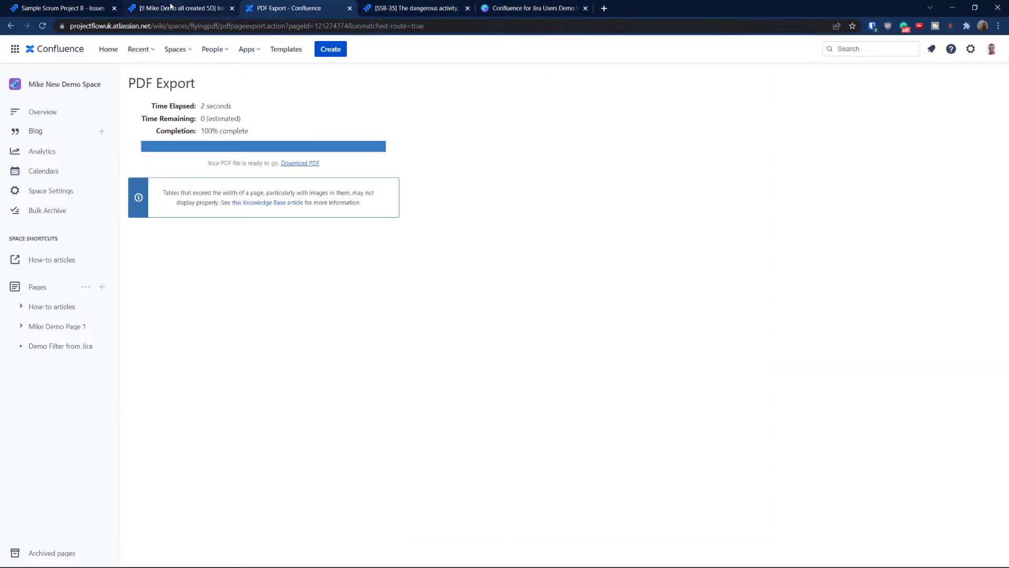
click(221, 7)
click(306, 6)
click(8, 26)
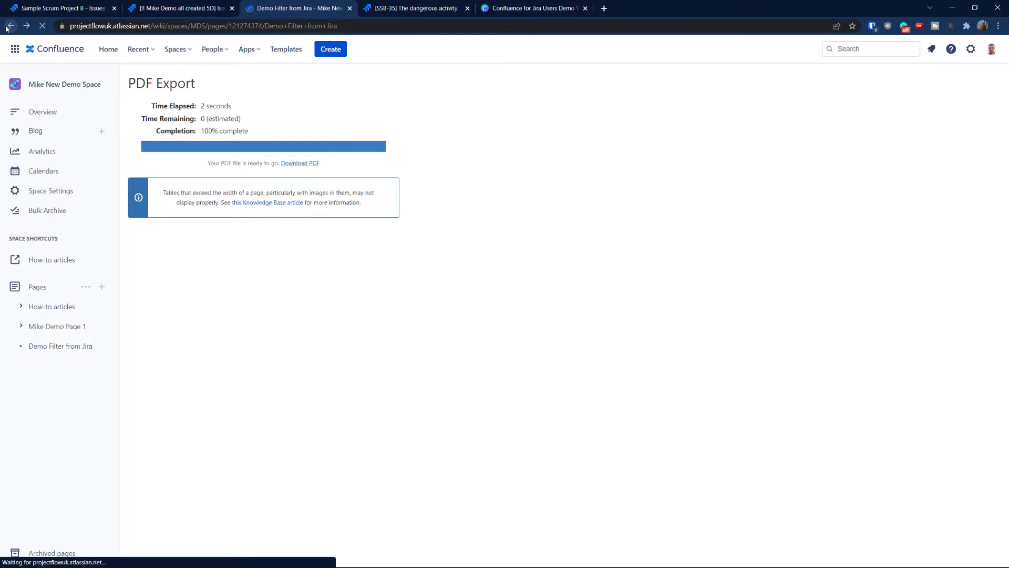
click(55, 287)
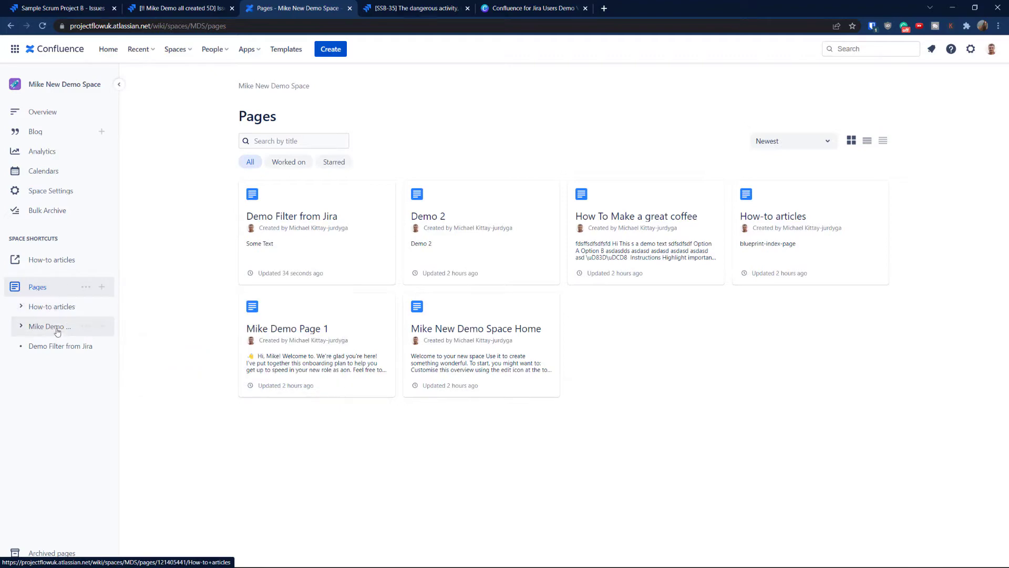
click(52, 345)
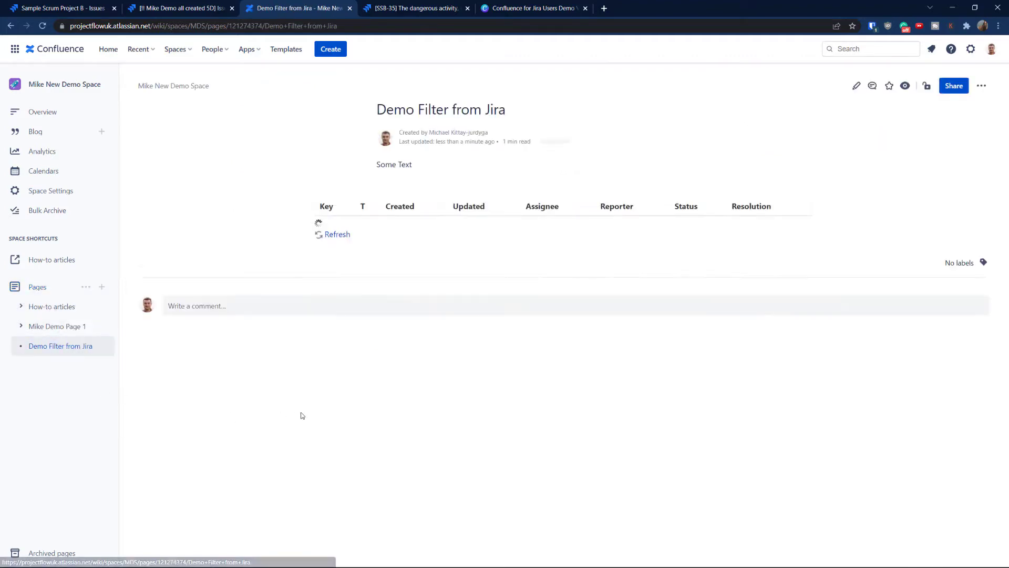